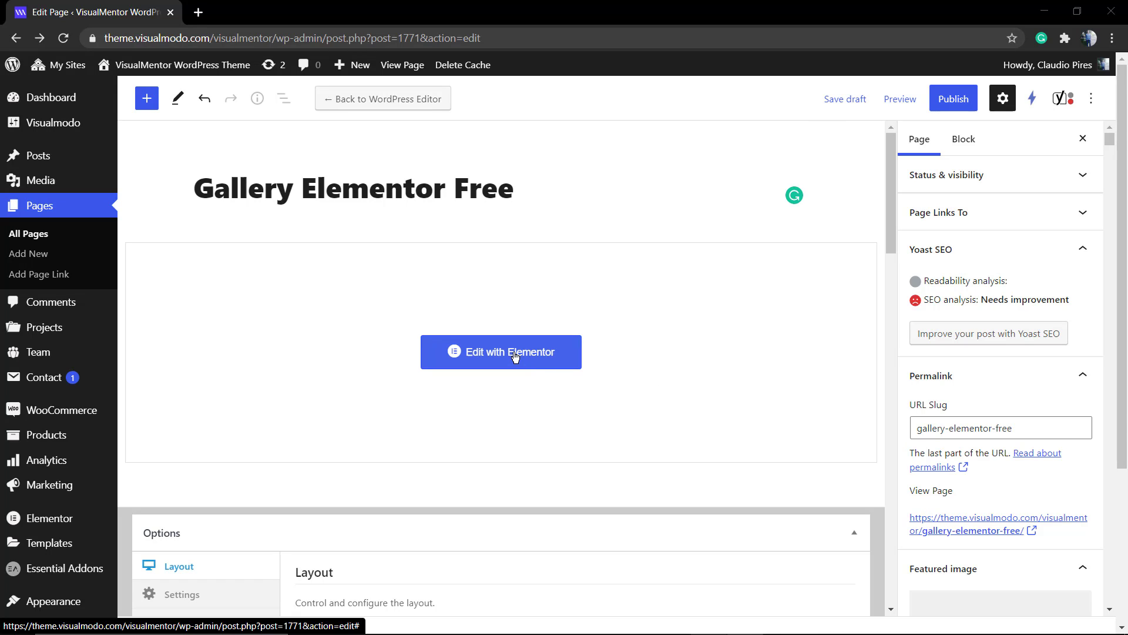
Leave the block editor and open the Gallery Elementor Free page in Elementor.
{"action": "left_click", "coordinate": [515, 356]}
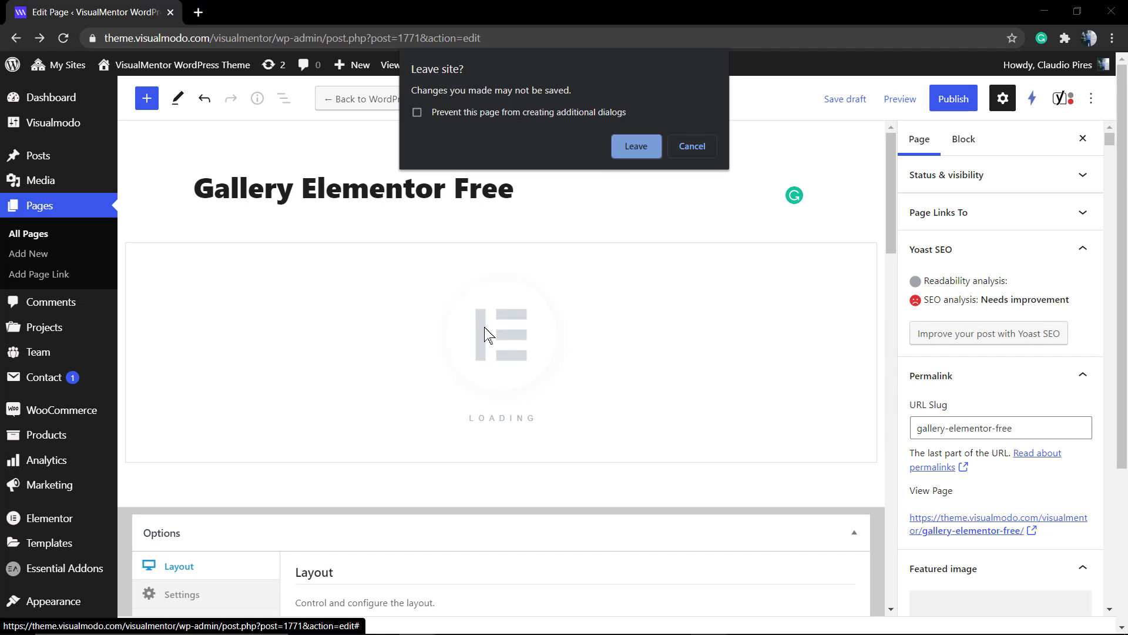
{"action": "left_click", "coordinate": [635, 146]}
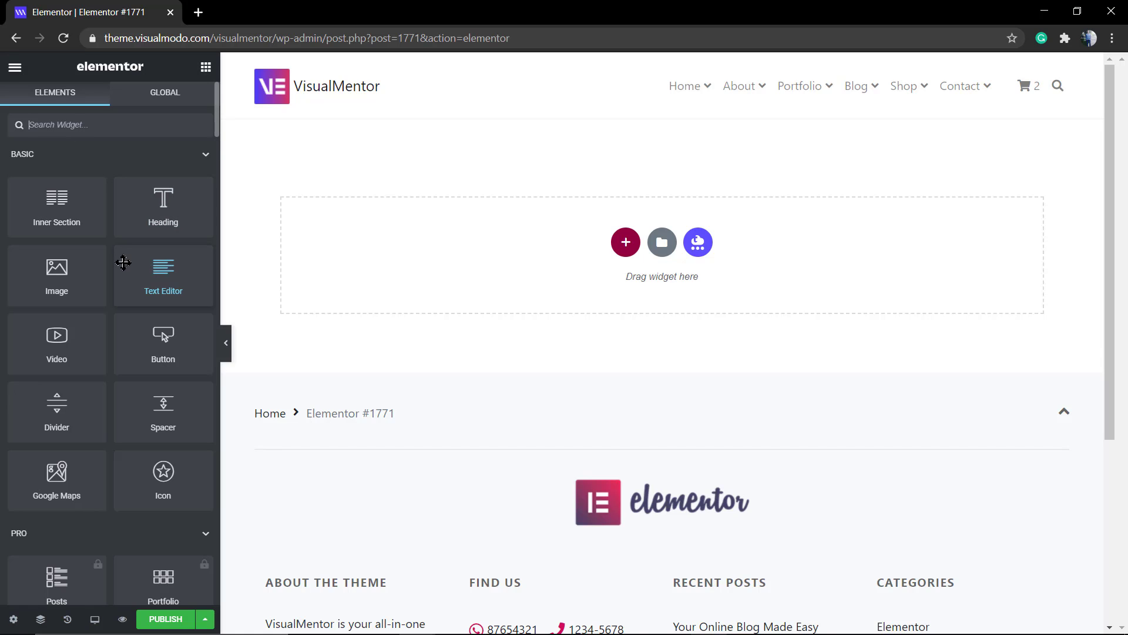
Drag a Basic Gallery widget from the General widgets into the empty drop area.
{"action": "scroll", "coordinate": [121, 262], "scroll_direction": "down", "scroll_amount": 18}
{"action": "scroll", "coordinate": [133, 290], "scroll_direction": "down", "scroll_amount": 3}
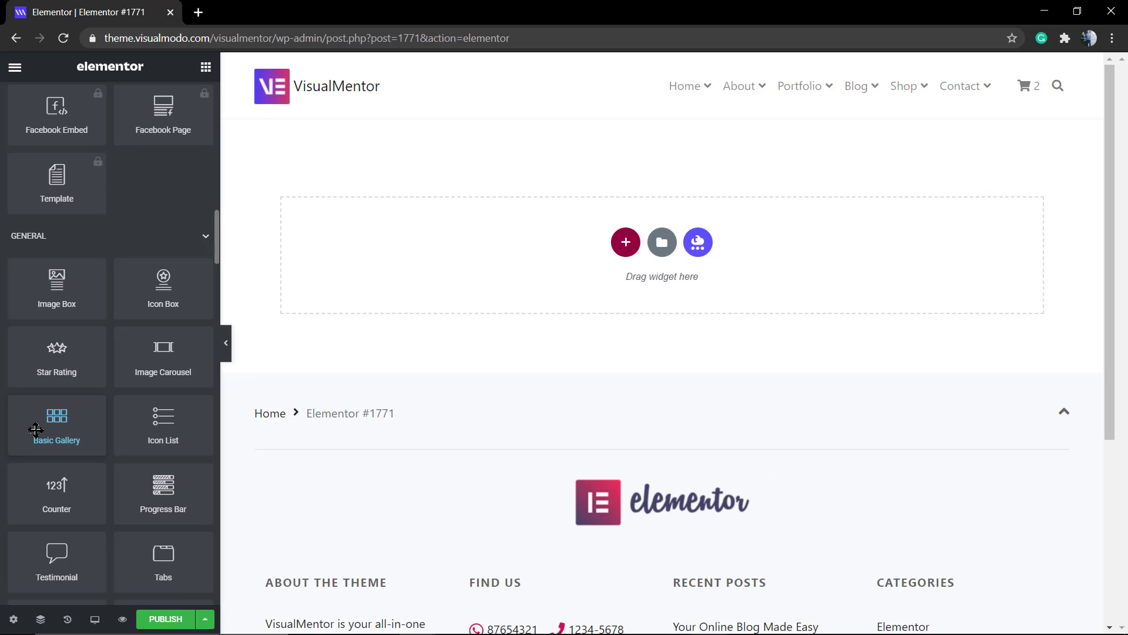
{"action": "left_click_drag", "start_coordinate": [33, 435], "coordinate": [929, 17]}
{"action": "left_click_drag", "start_coordinate": [483, 224], "coordinate": [552, 222]}
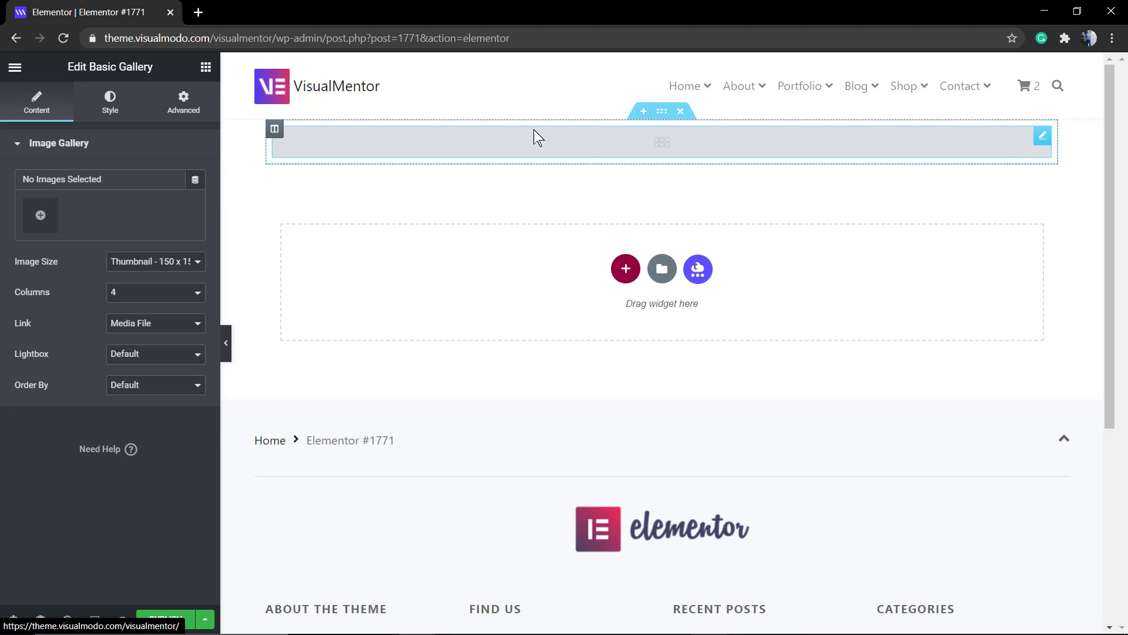
Give the gallery's section a 20 px top and bottom margin, then reselect the gallery widget.
{"action": "left_click", "coordinate": [663, 112]}
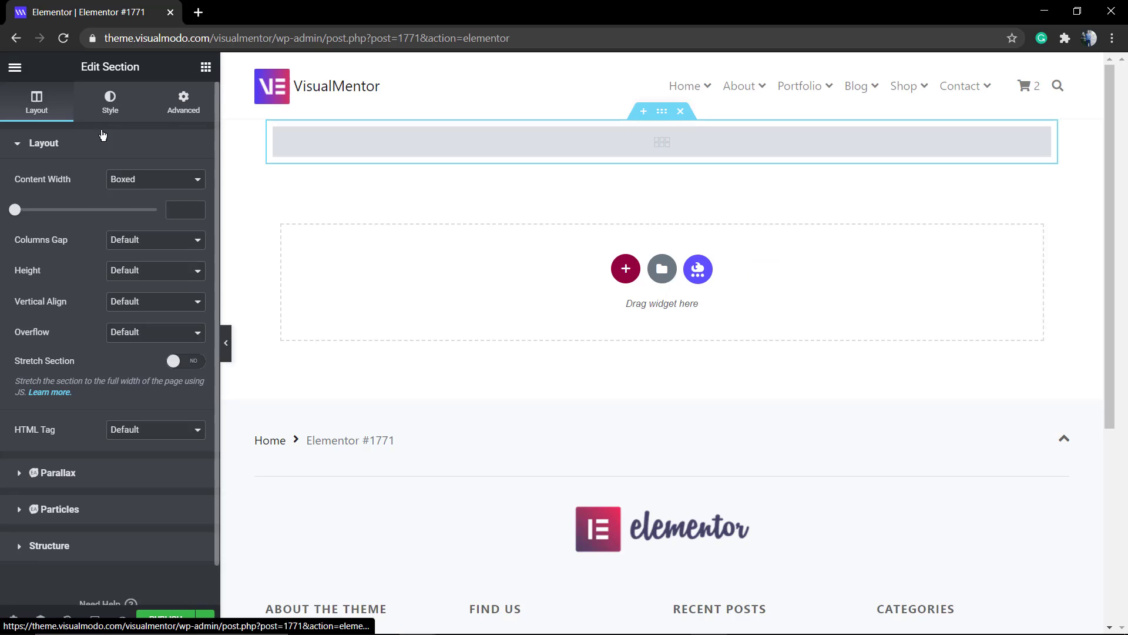
{"action": "left_click", "coordinate": [112, 109]}
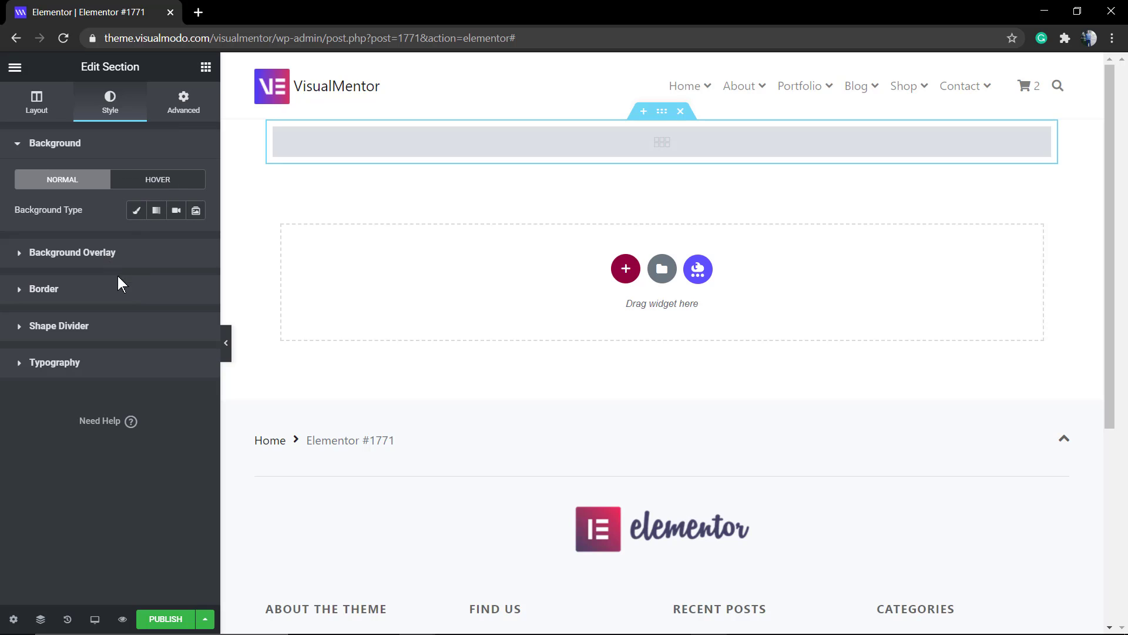
{"action": "left_click", "coordinate": [178, 105]}
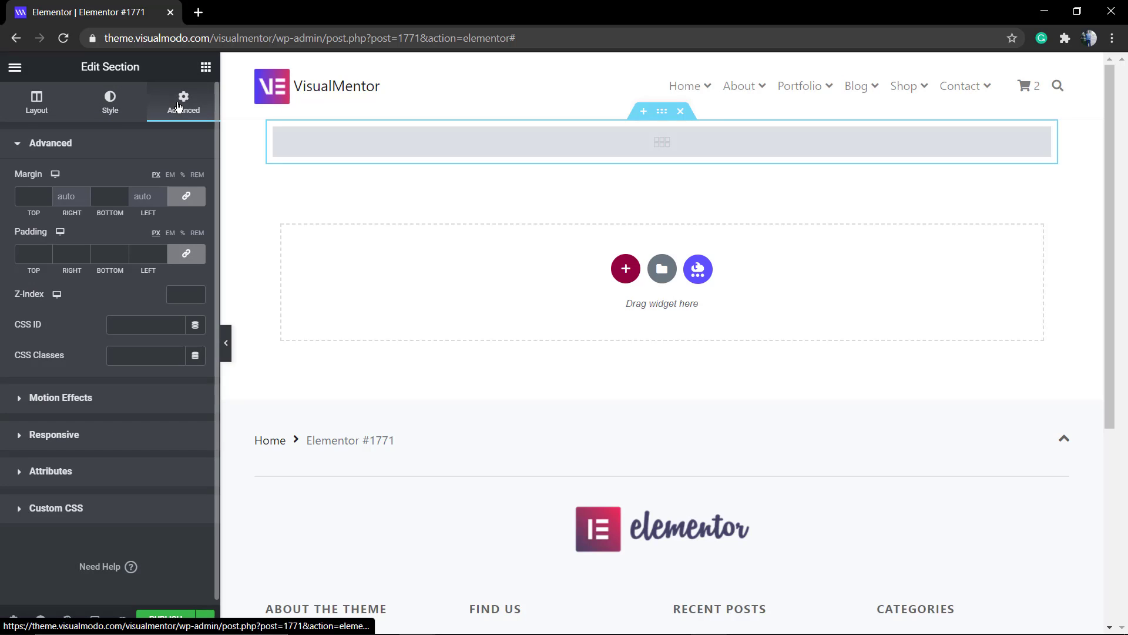
{"action": "left_click", "coordinate": [46, 192]}
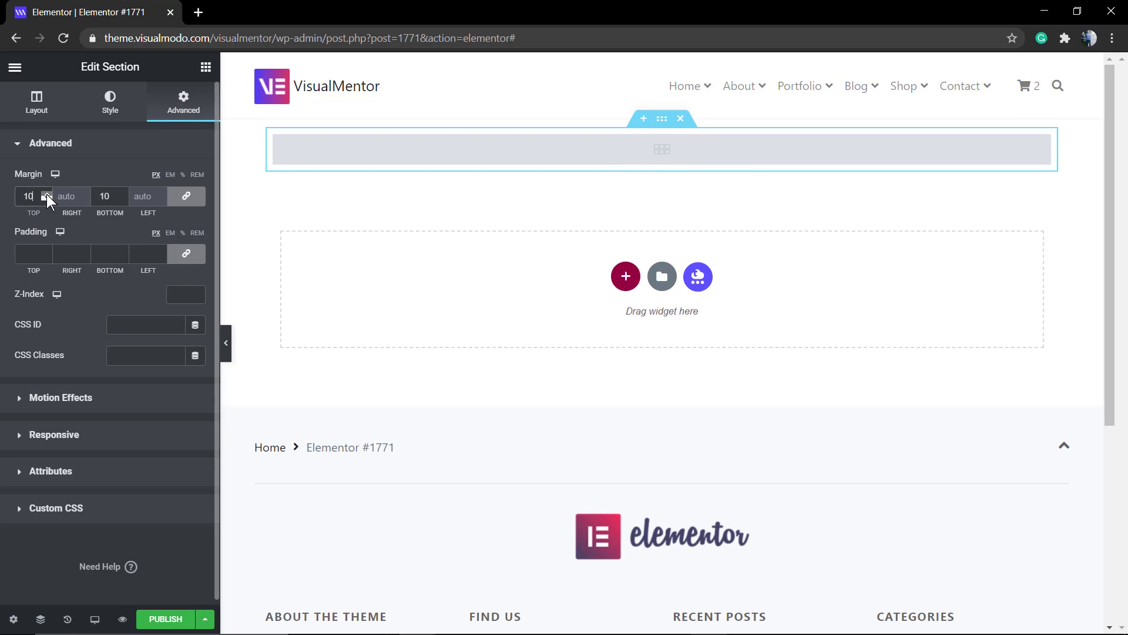
{"action": "left_click", "coordinate": [47, 194]}
{"action": "left_click", "coordinate": [47, 194]}
{"action": "left_click", "coordinate": [47, 194]}
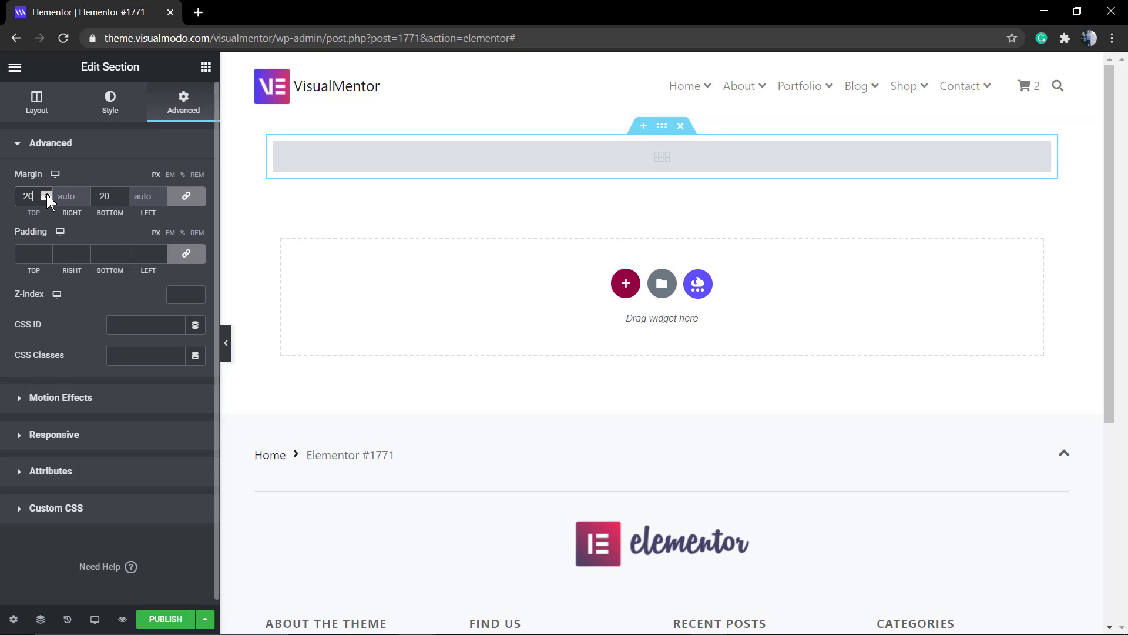
{"action": "left_click", "coordinate": [539, 167]}
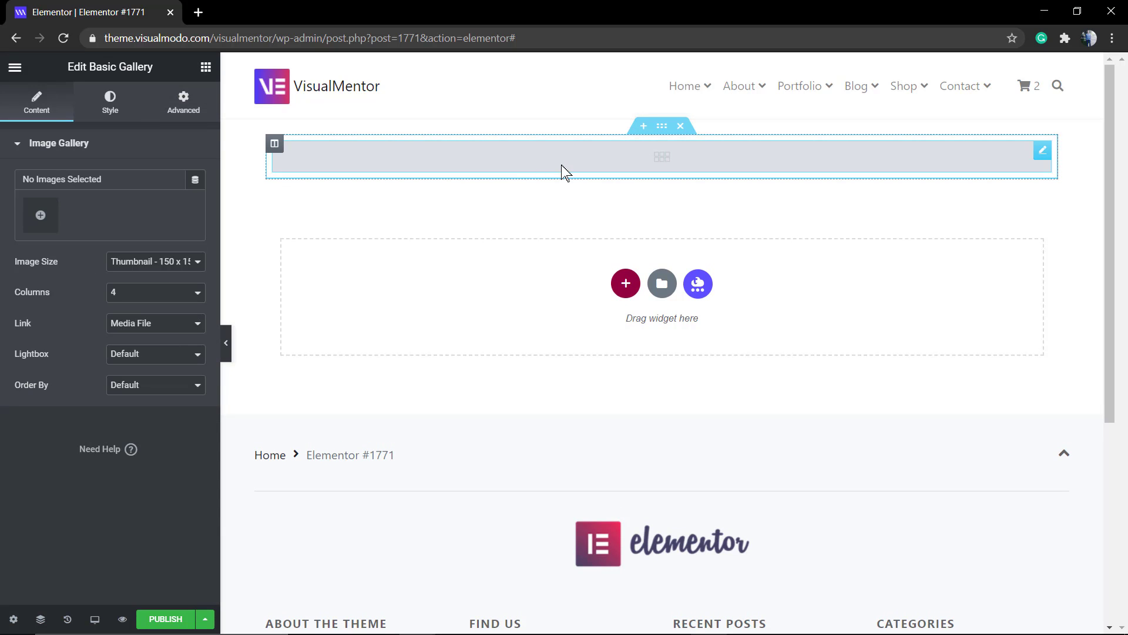
Create and insert a gallery of the pool hotel, wine glasses, striped pillows and beach photos.
{"action": "left_click", "coordinate": [40, 215]}
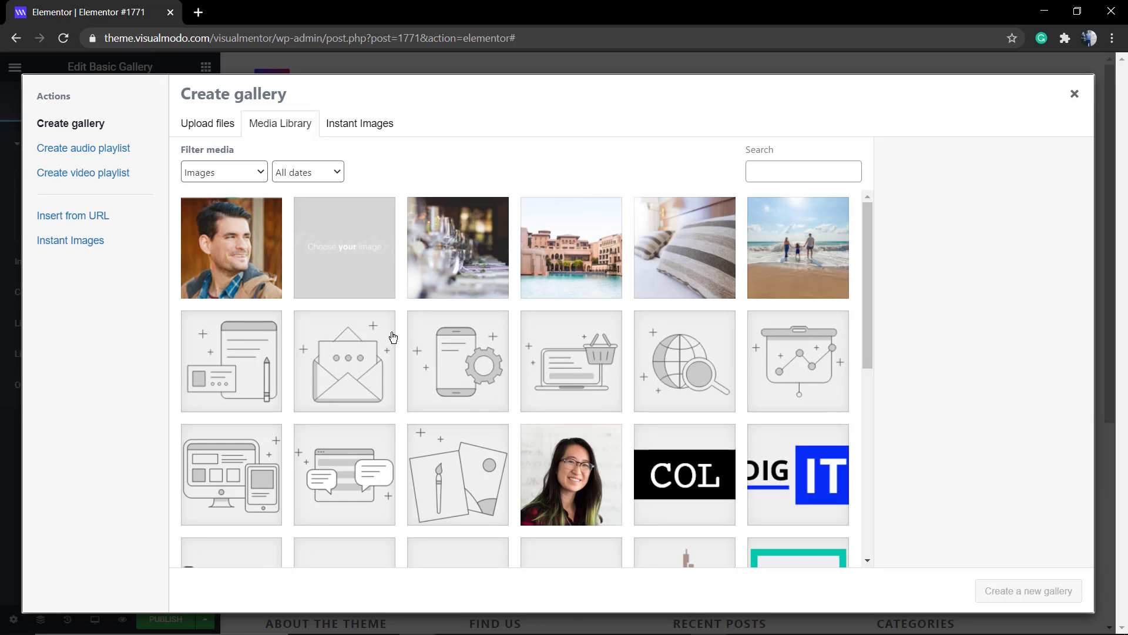
{"action": "left_click", "coordinate": [549, 284]}
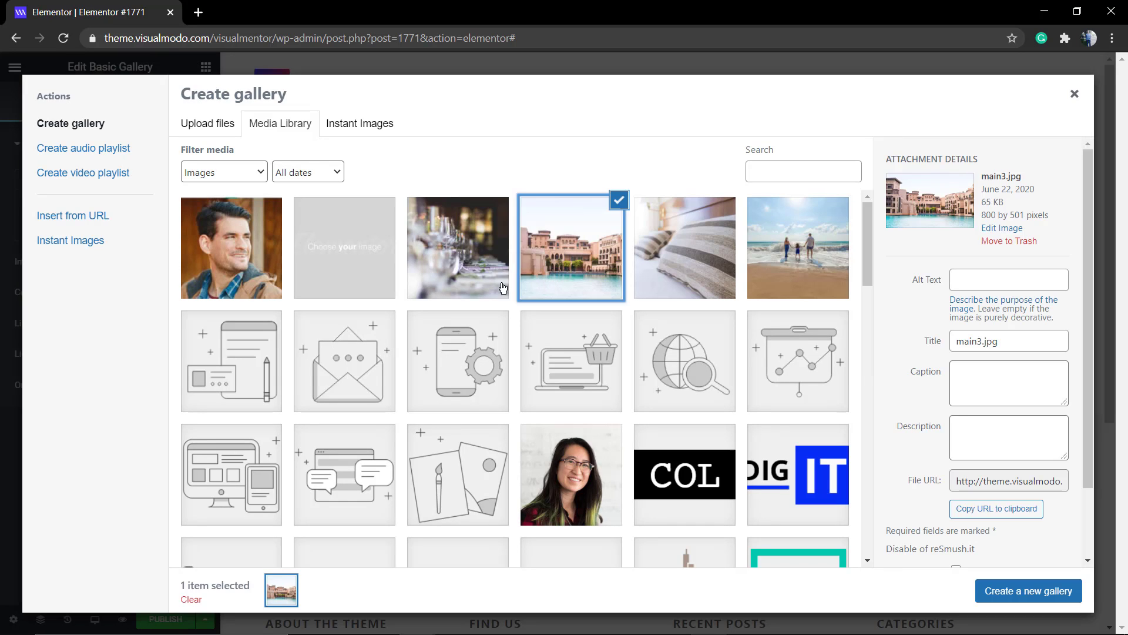
{"action": "left_click", "coordinate": [467, 265]}
{"action": "left_click", "coordinate": [708, 267]}
{"action": "left_click", "coordinate": [767, 266]}
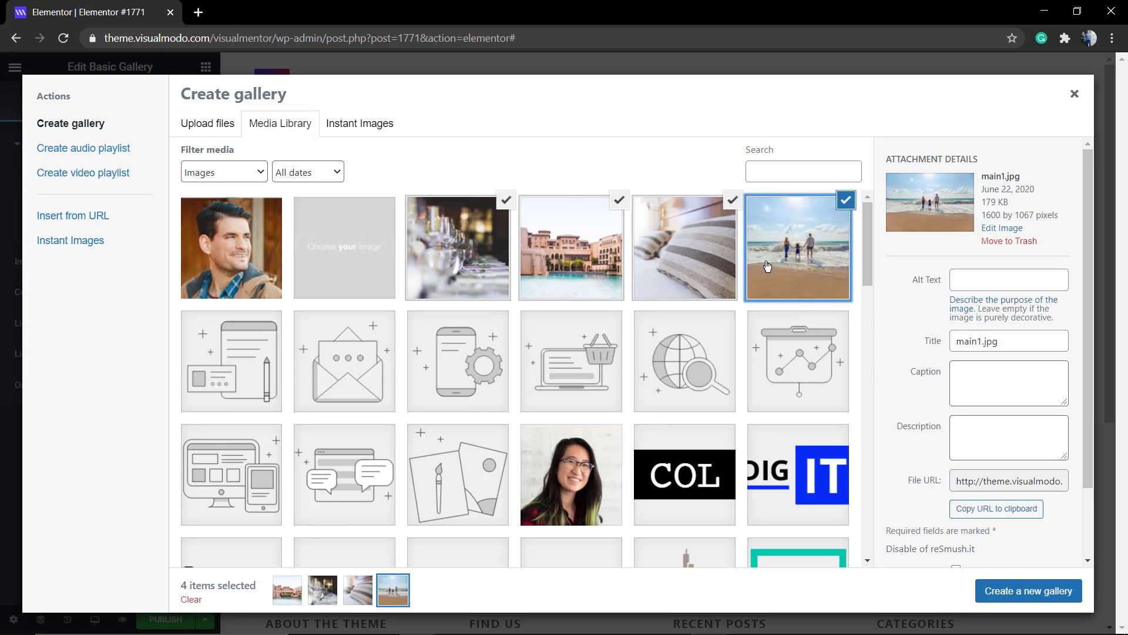
{"action": "left_click", "coordinate": [1023, 593]}
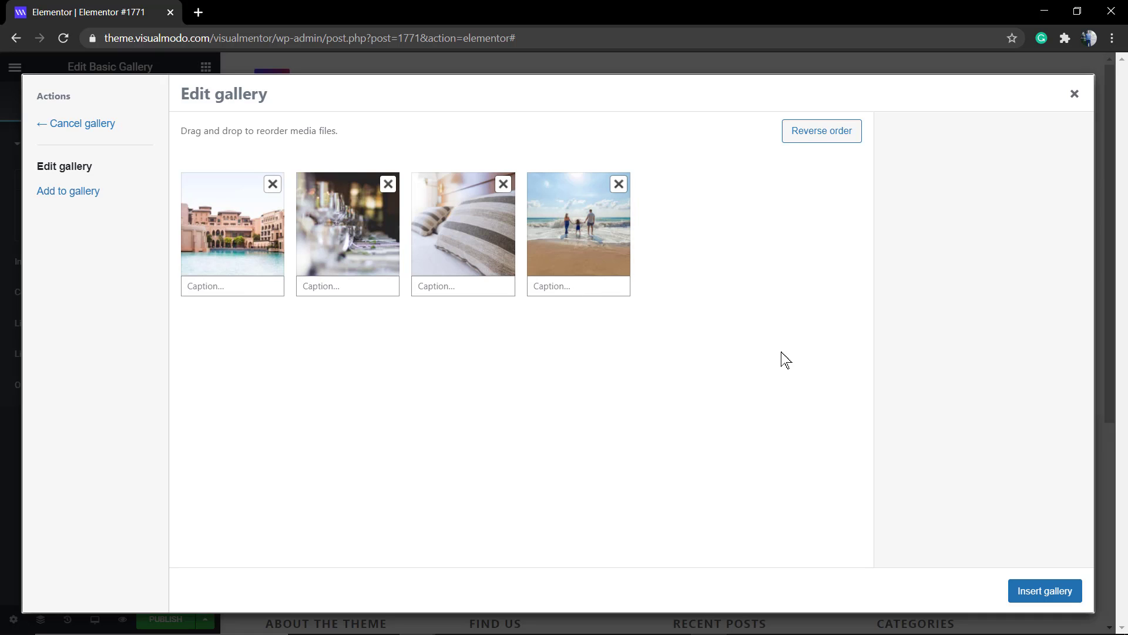
{"action": "left_click", "coordinate": [1012, 584]}
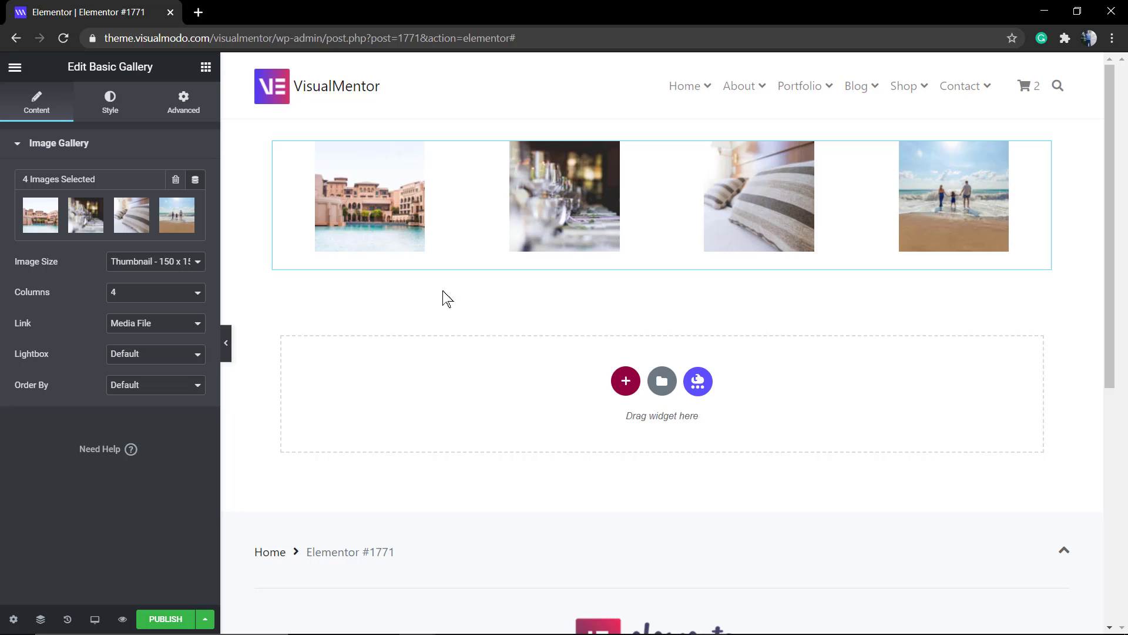
Set the gallery to 2 columns with Medium 300 x 300 image size.
{"action": "left_click", "coordinate": [143, 300]}
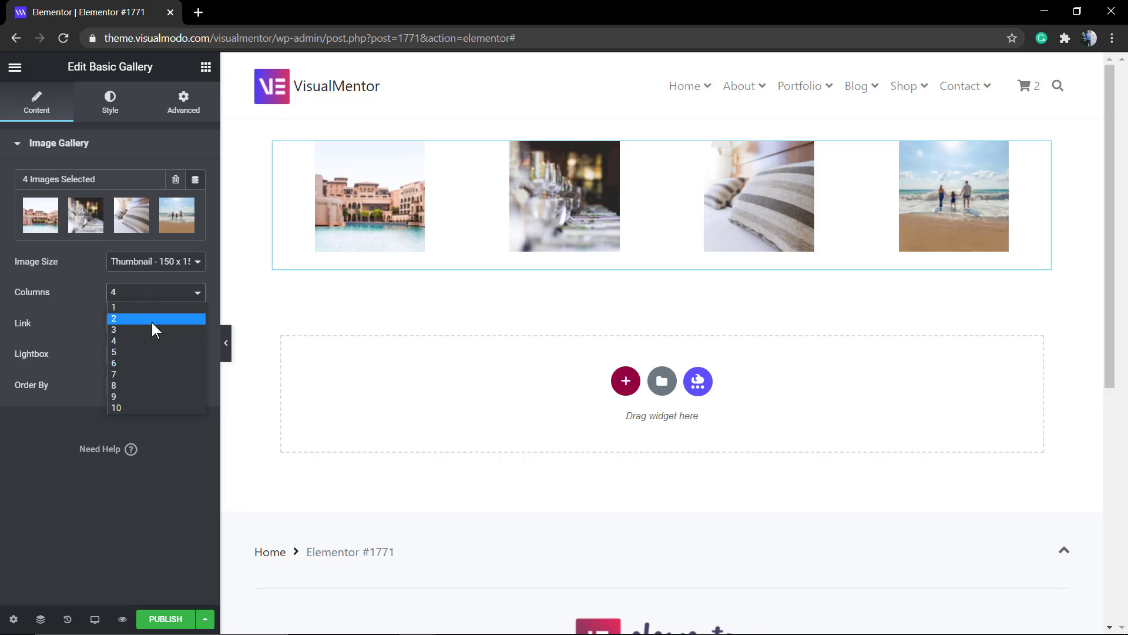
{"action": "left_click", "coordinate": [152, 319]}
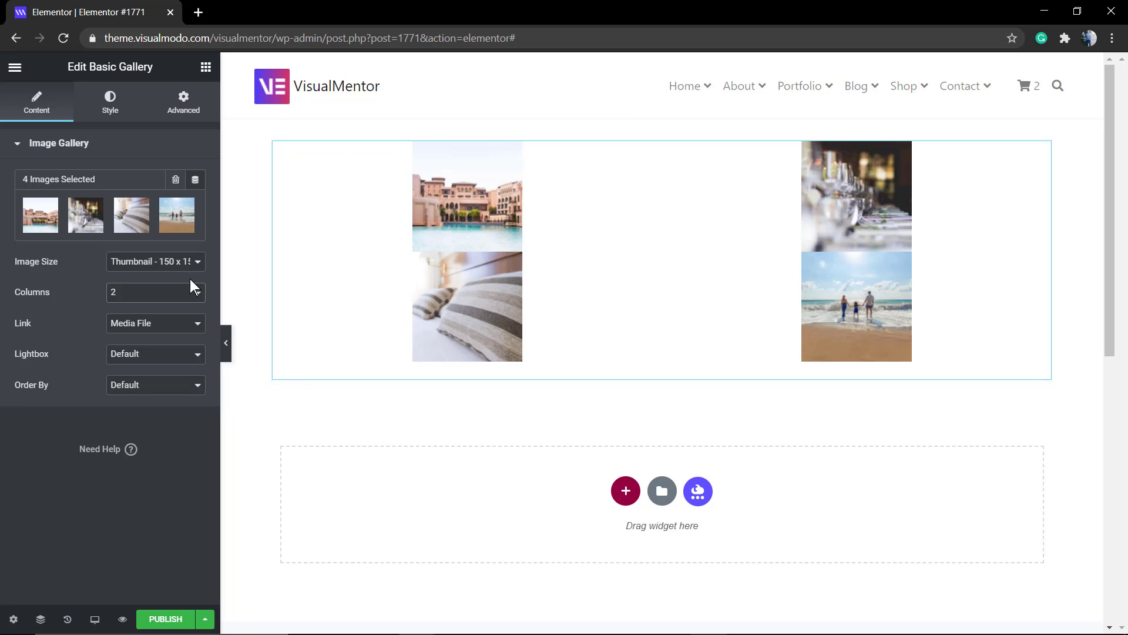
{"action": "left_click", "coordinate": [156, 268]}
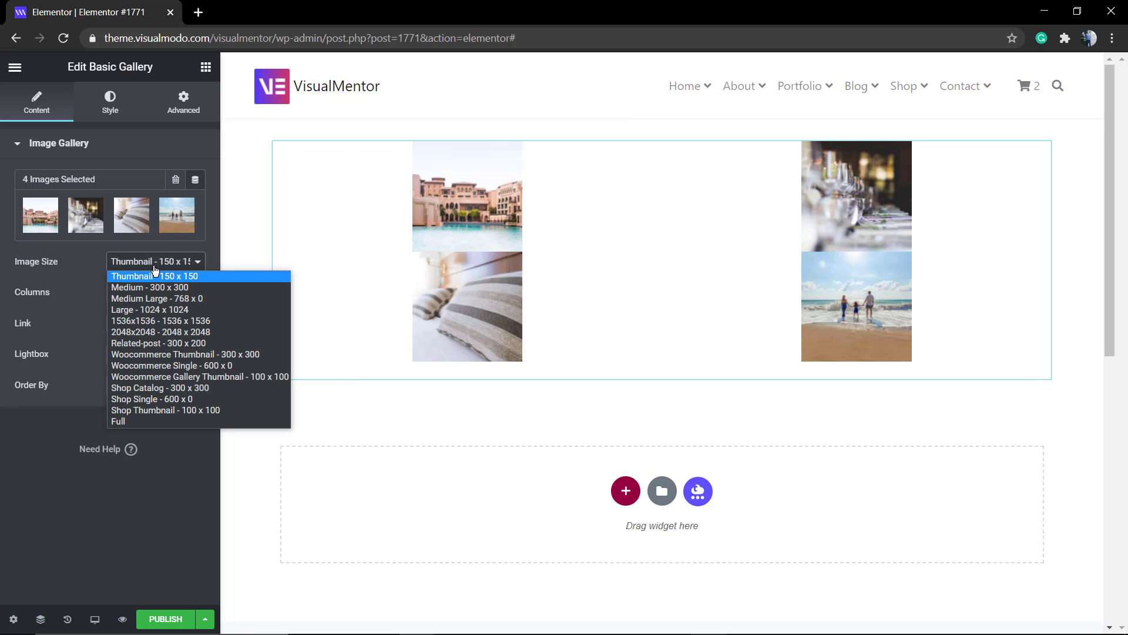
{"action": "left_click", "coordinate": [160, 290]}
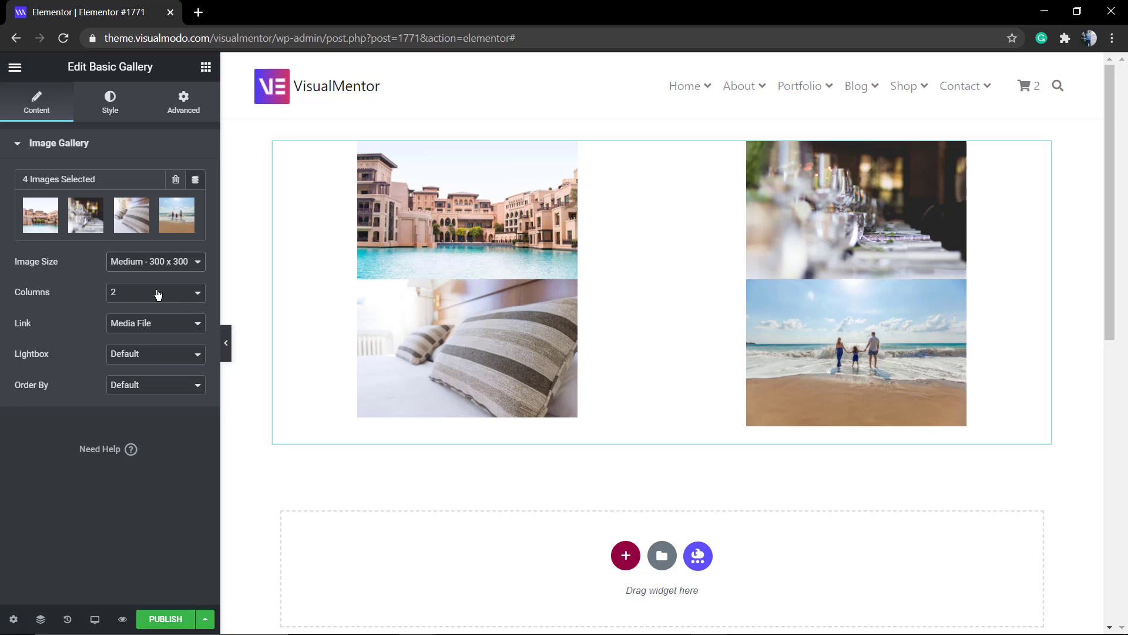
Change the image size to Medium Large 768 x 0 and scroll the 2×2 grid.
{"action": "left_click", "coordinate": [158, 294]}
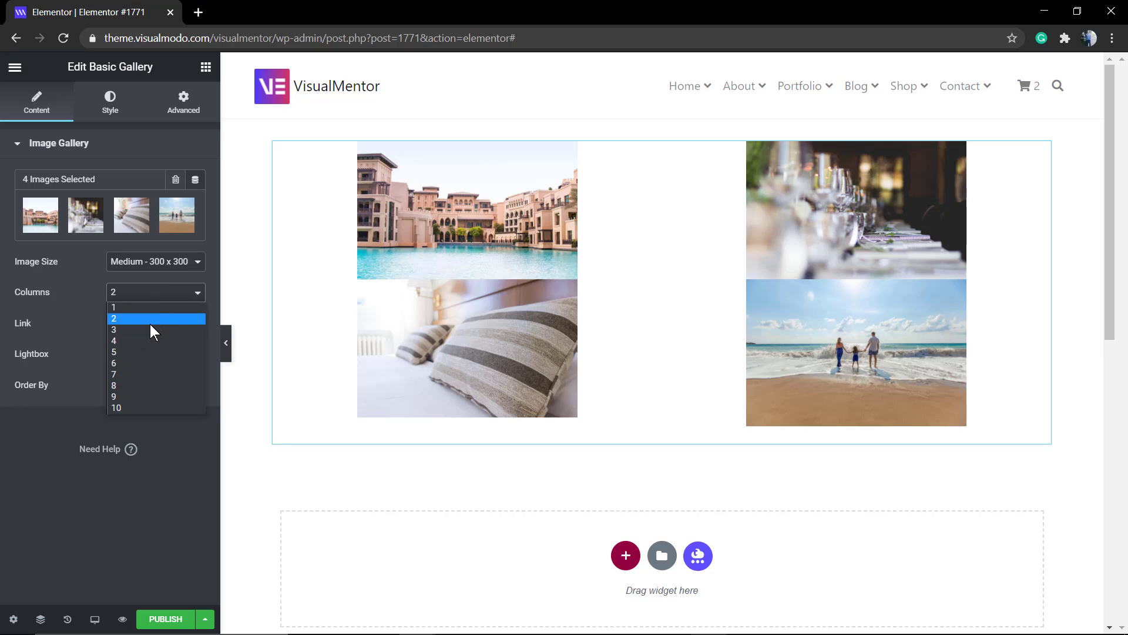
{"action": "left_click", "coordinate": [156, 259]}
{"action": "left_click", "coordinate": [157, 259]}
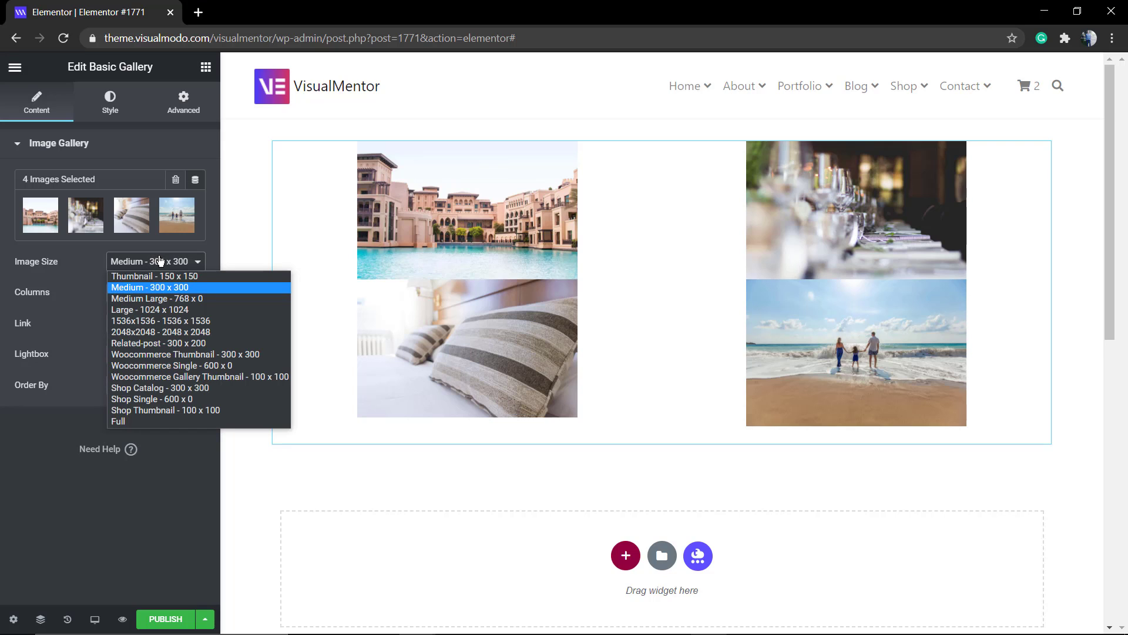
{"action": "left_click", "coordinate": [186, 298]}
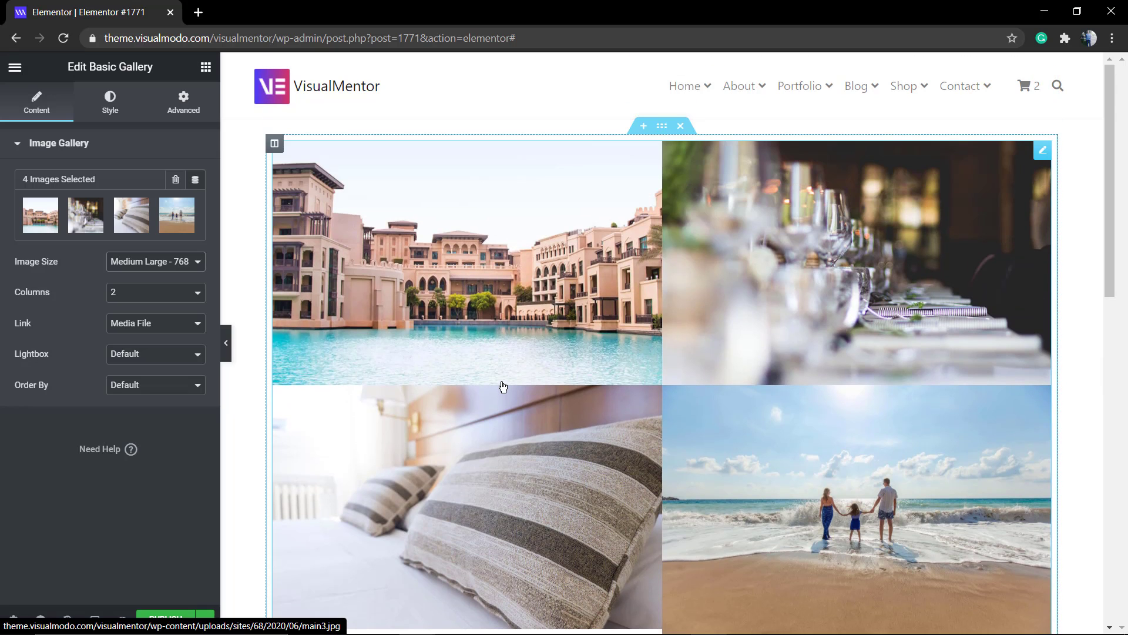
{"action": "scroll", "coordinate": [503, 386], "scroll_direction": "down", "scroll_amount": 2}
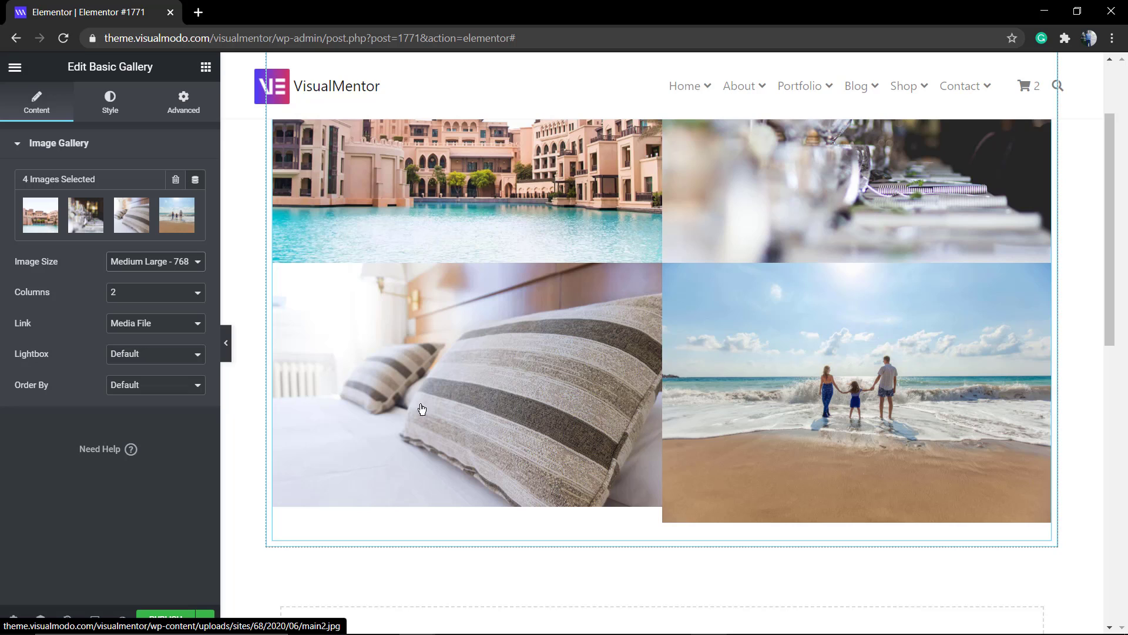
{"action": "scroll", "coordinate": [396, 478], "scroll_direction": "down", "scroll_amount": 2}
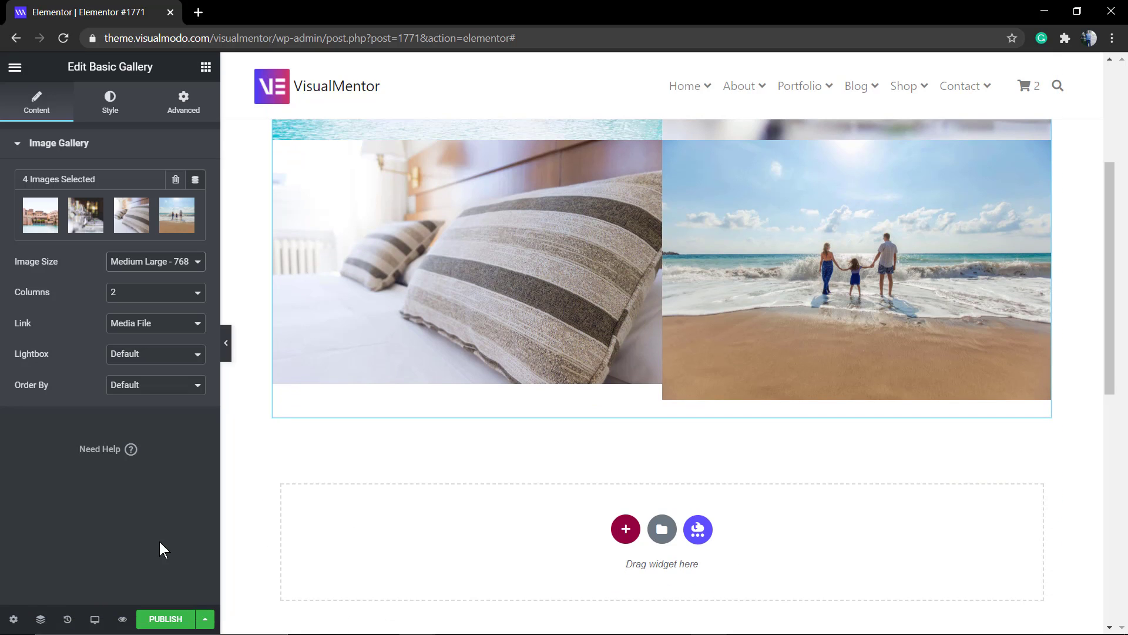
Preview the two-column gallery page in a second tab, then return to the editor.
{"action": "left_click", "coordinate": [205, 619]}
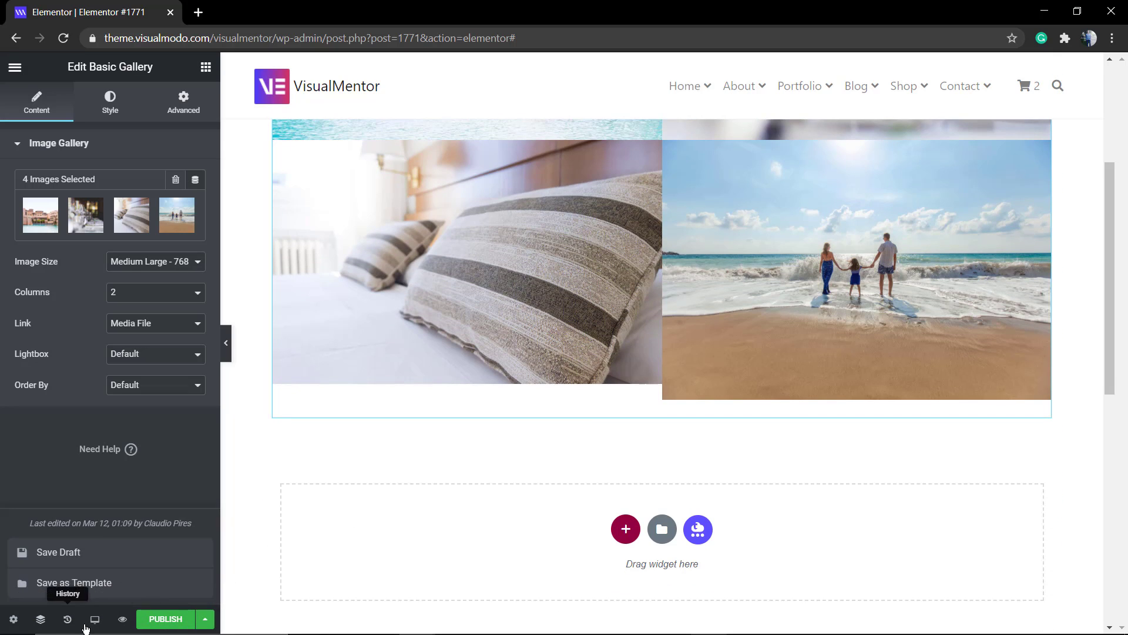
{"action": "left_click", "coordinate": [117, 627]}
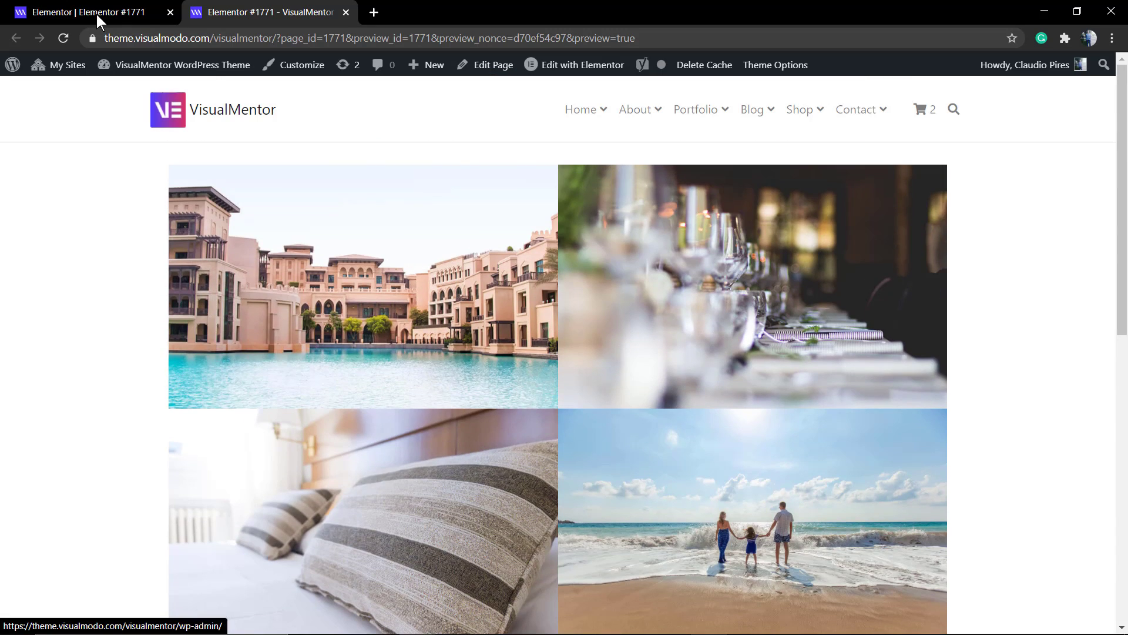
{"action": "left_click", "coordinate": [97, 14]}
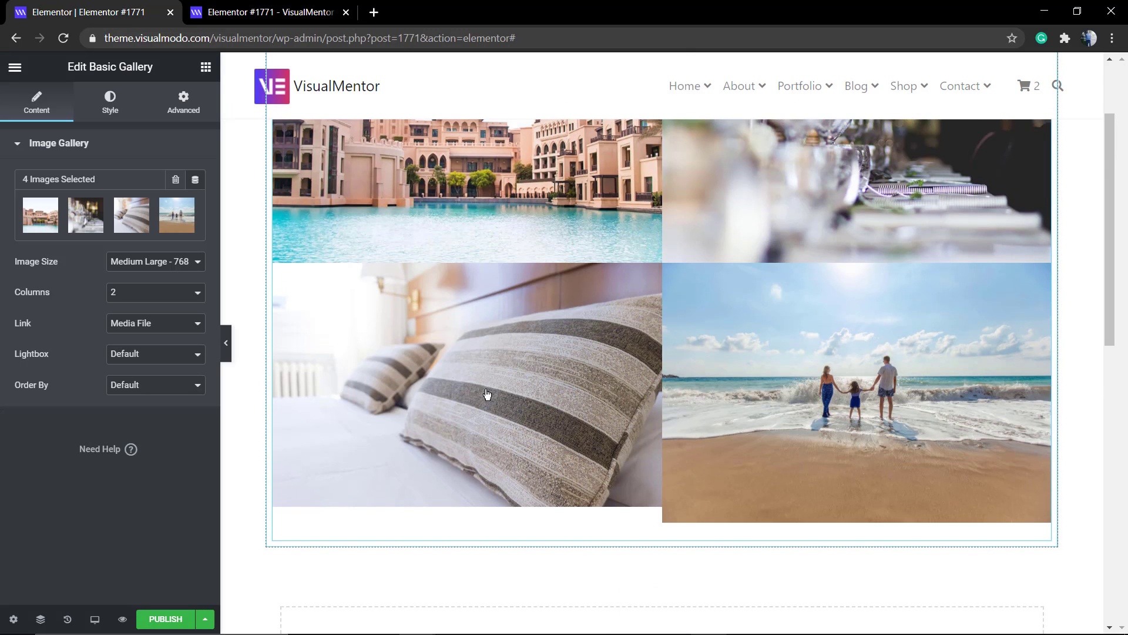
{"action": "scroll", "coordinate": [487, 393], "scroll_direction": "up", "scroll_amount": 2}
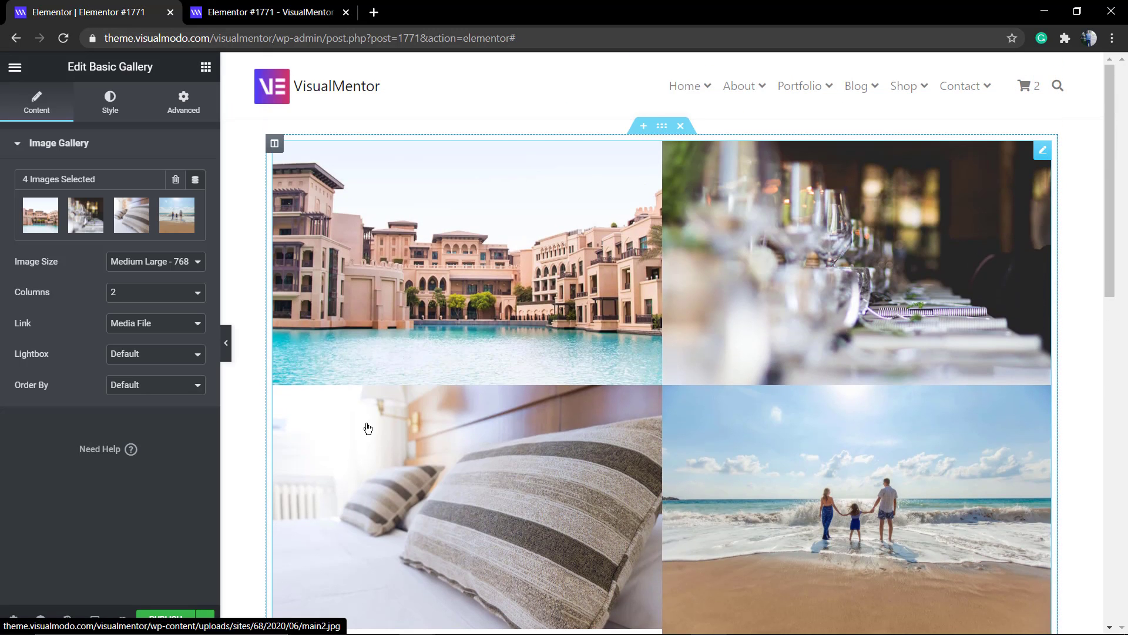
{"action": "left_click", "coordinate": [150, 268]}
{"action": "left_click", "coordinate": [150, 265]}
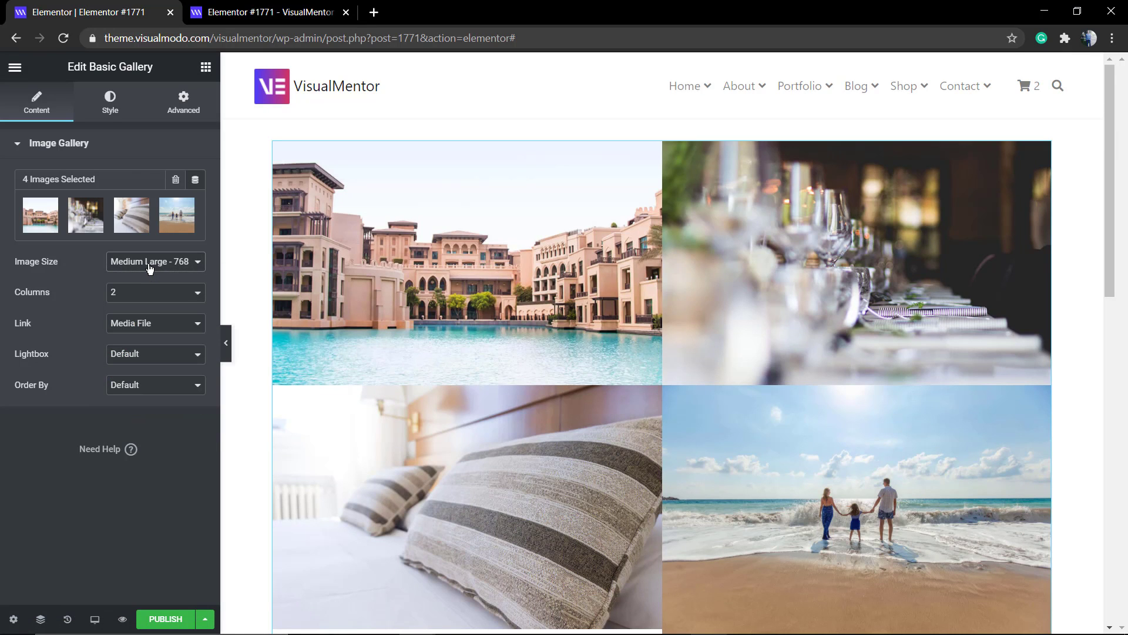
{"action": "left_click", "coordinate": [260, 14]}
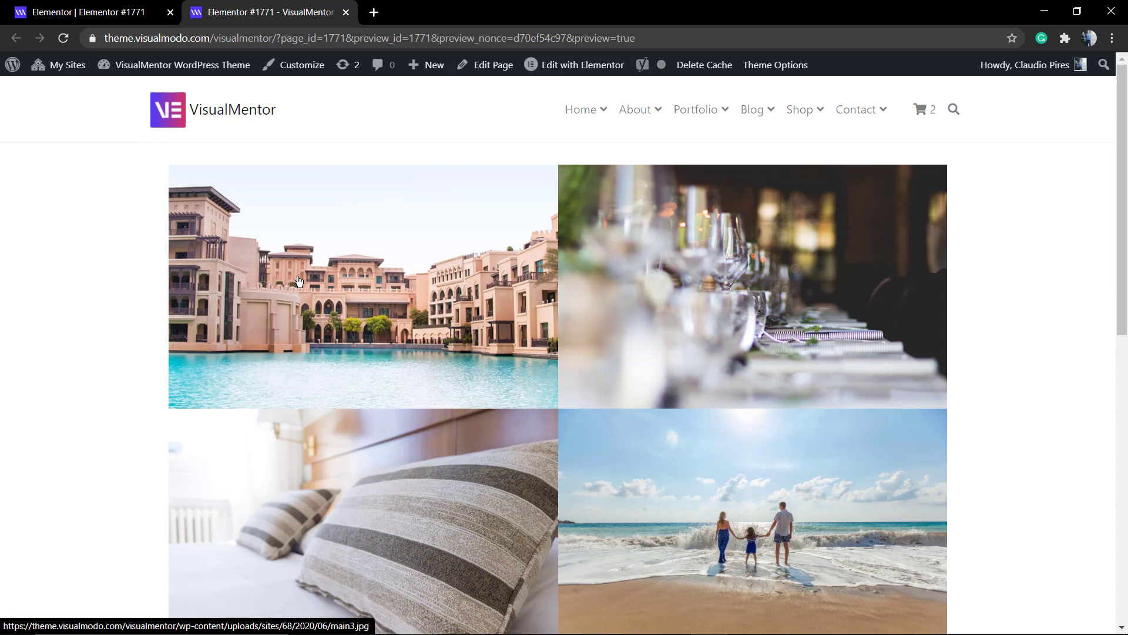
{"action": "left_click", "coordinate": [68, 8]}
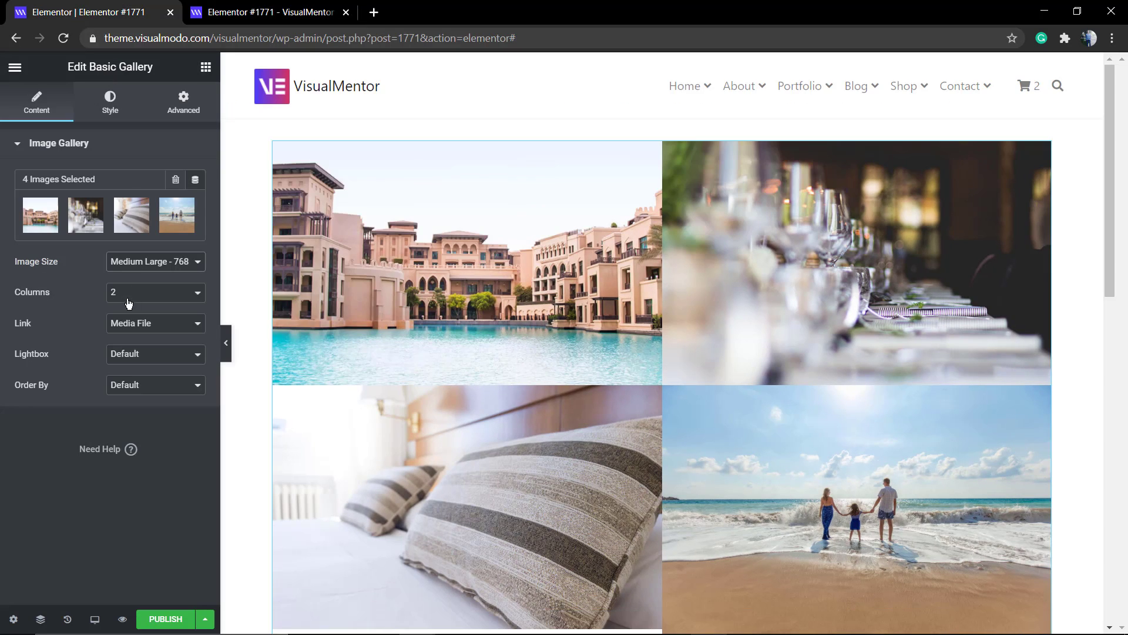
{"action": "left_click", "coordinate": [185, 324]}
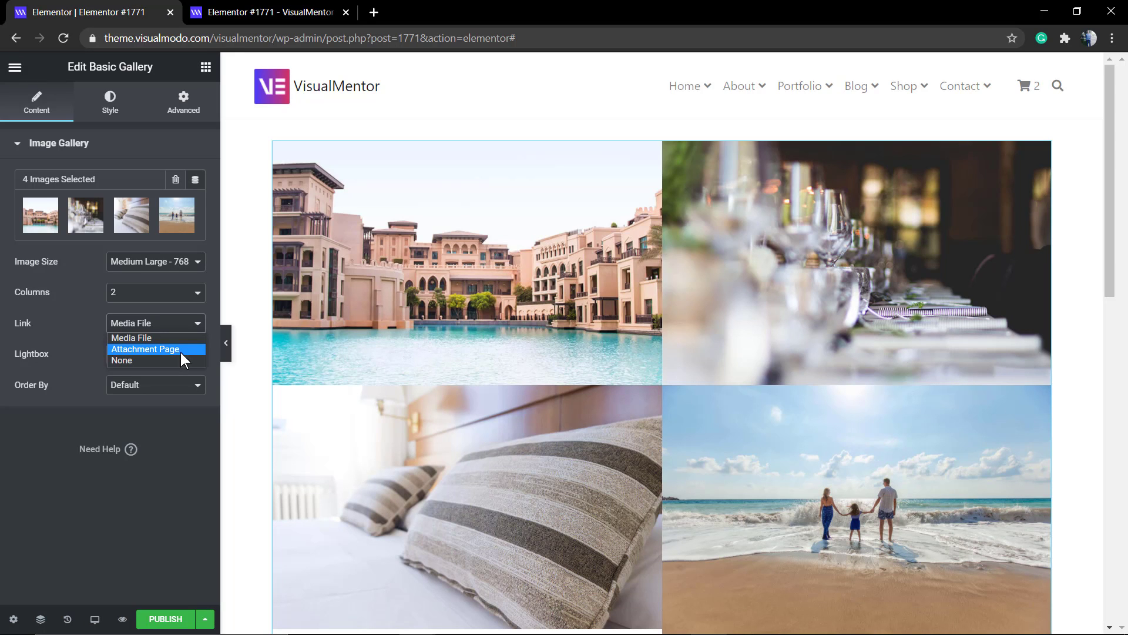
{"action": "left_click", "coordinate": [267, 12]}
{"action": "left_click", "coordinate": [423, 340]}
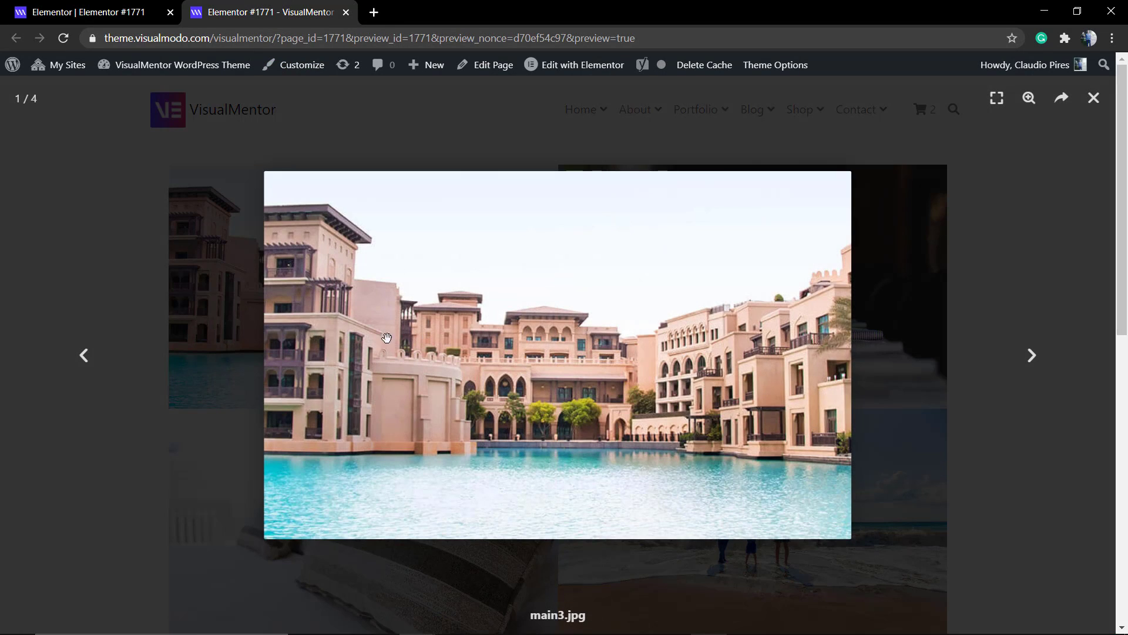
{"action": "left_click", "coordinate": [1034, 362]}
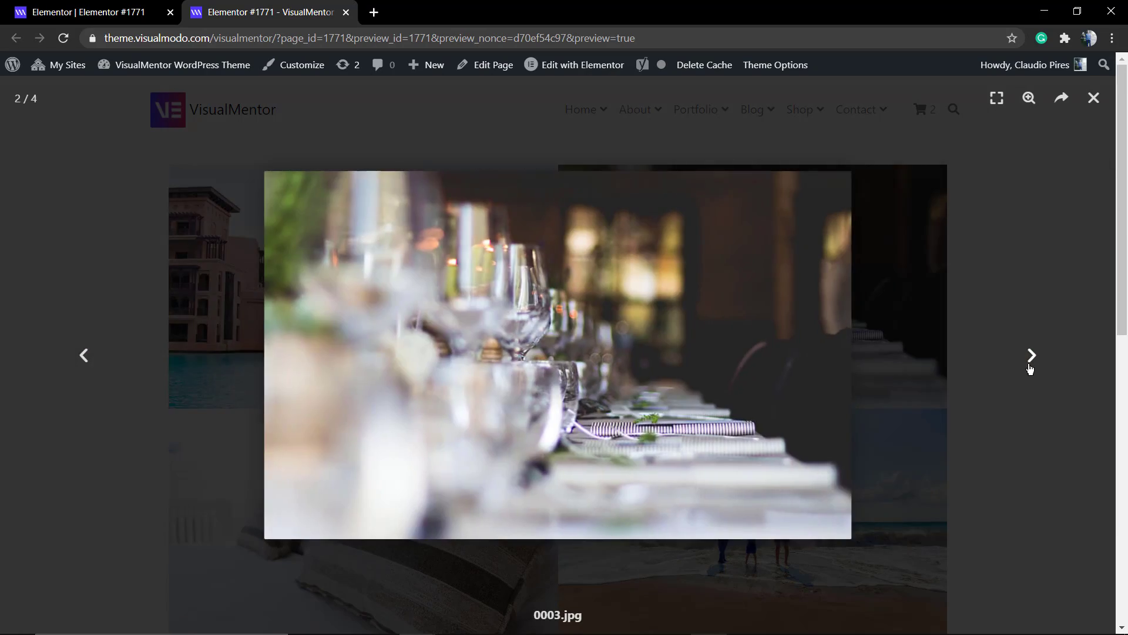
{"action": "left_click", "coordinate": [1032, 364]}
{"action": "left_click", "coordinate": [1031, 367]}
{"action": "left_click", "coordinate": [1031, 367]}
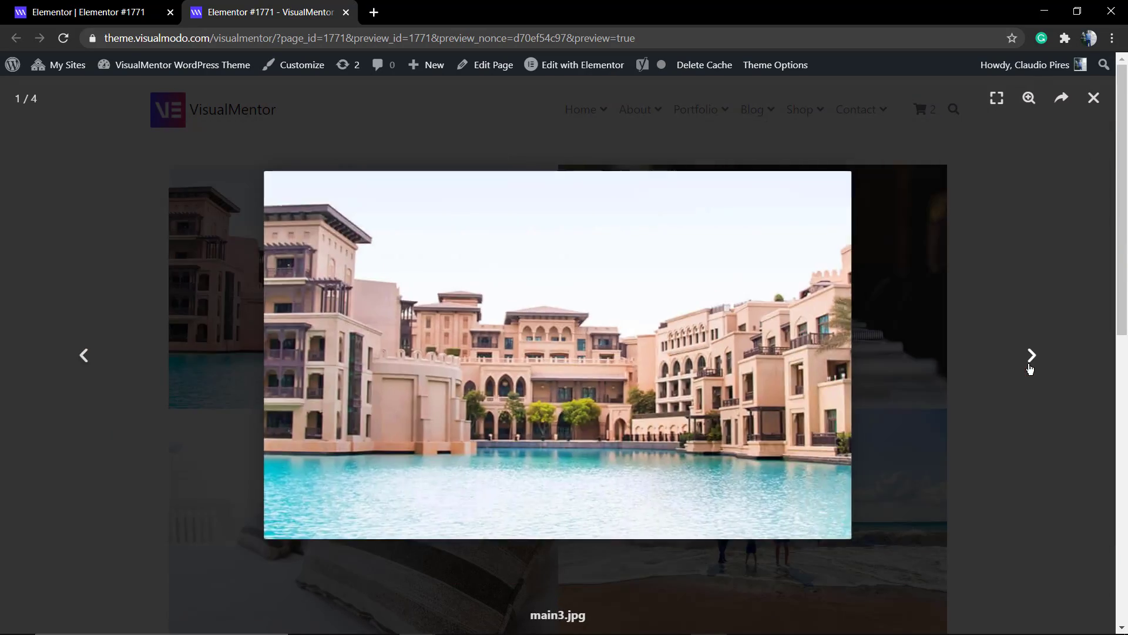
{"action": "left_click", "coordinate": [1030, 366]}
{"action": "left_click", "coordinate": [1031, 367]}
{"action": "left_click", "coordinate": [982, 373]}
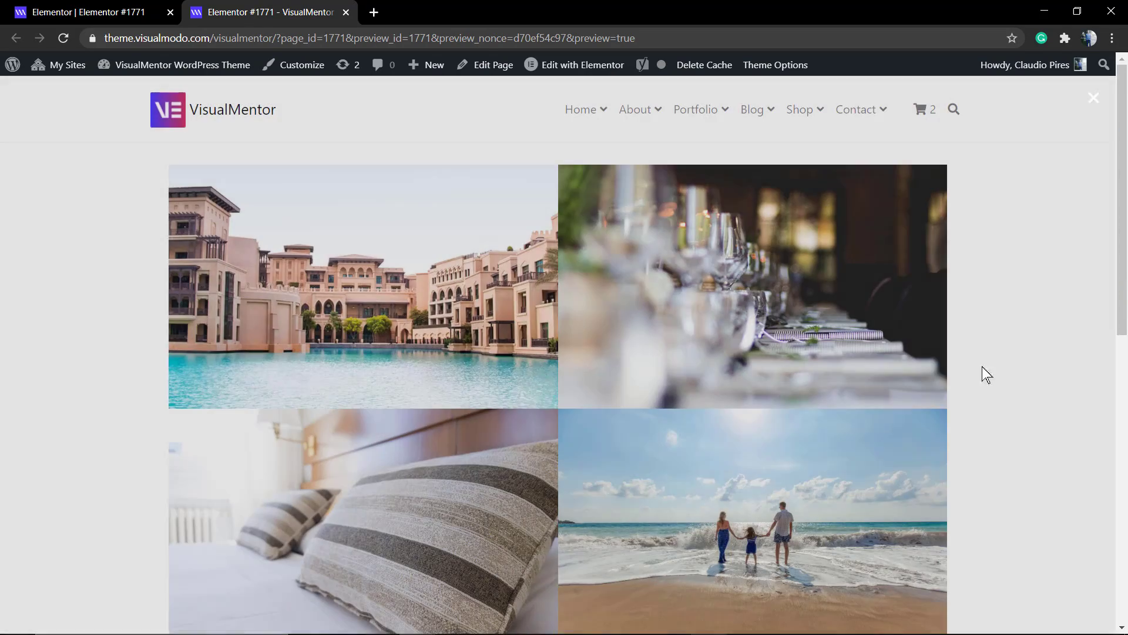
{"action": "left_click", "coordinate": [92, 8]}
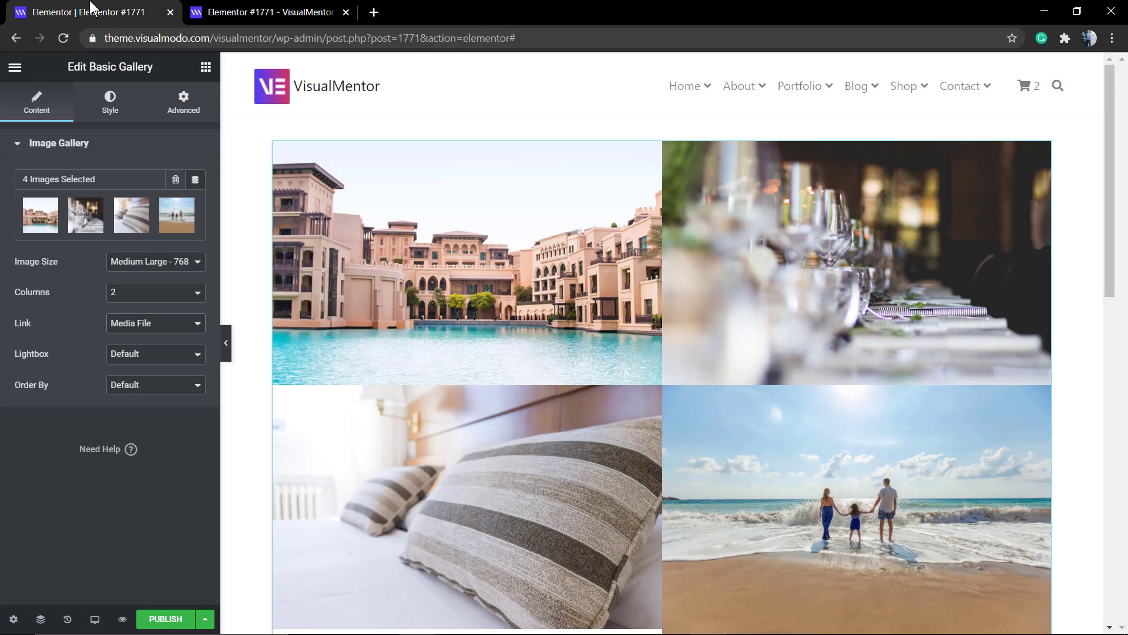
{"action": "left_click", "coordinate": [151, 329]}
{"action": "left_click", "coordinate": [158, 358]}
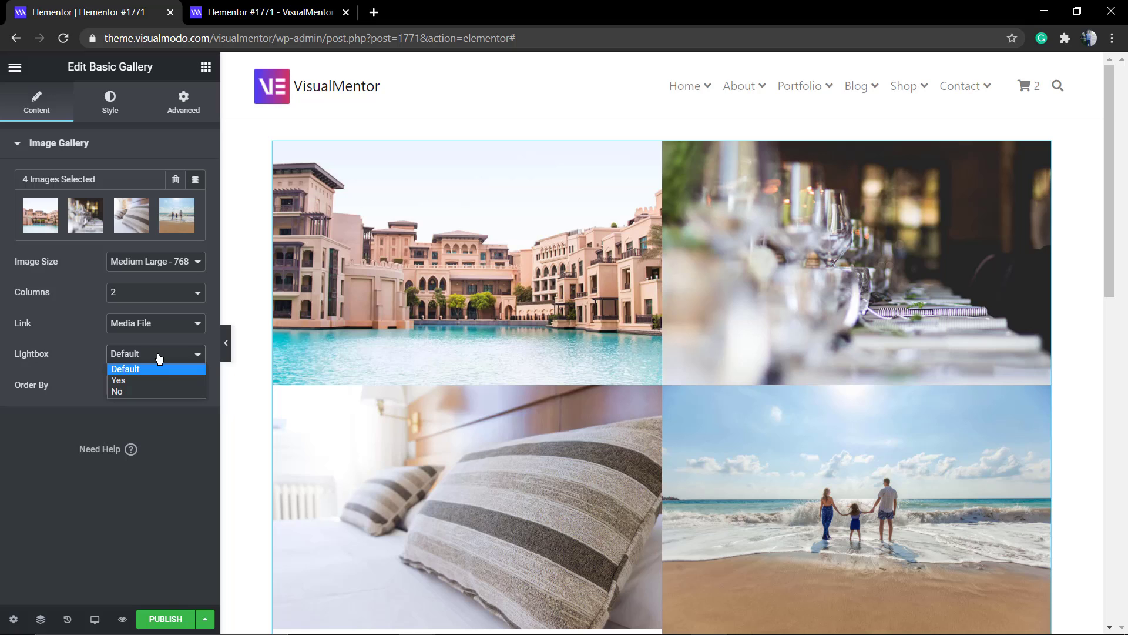
{"action": "left_click", "coordinate": [158, 358]}
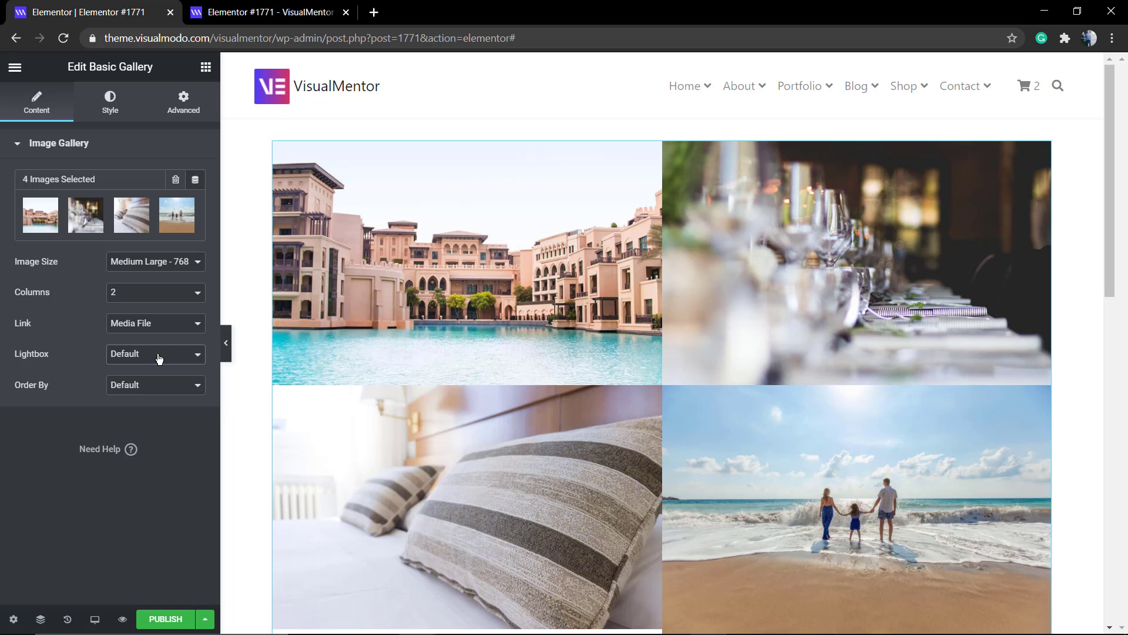
{"action": "left_click", "coordinate": [180, 389]}
{"action": "left_click", "coordinate": [180, 390]}
Give the gallery images a black #000000 double border, 6 px wide on all sides.
{"action": "left_click", "coordinate": [92, 115]}
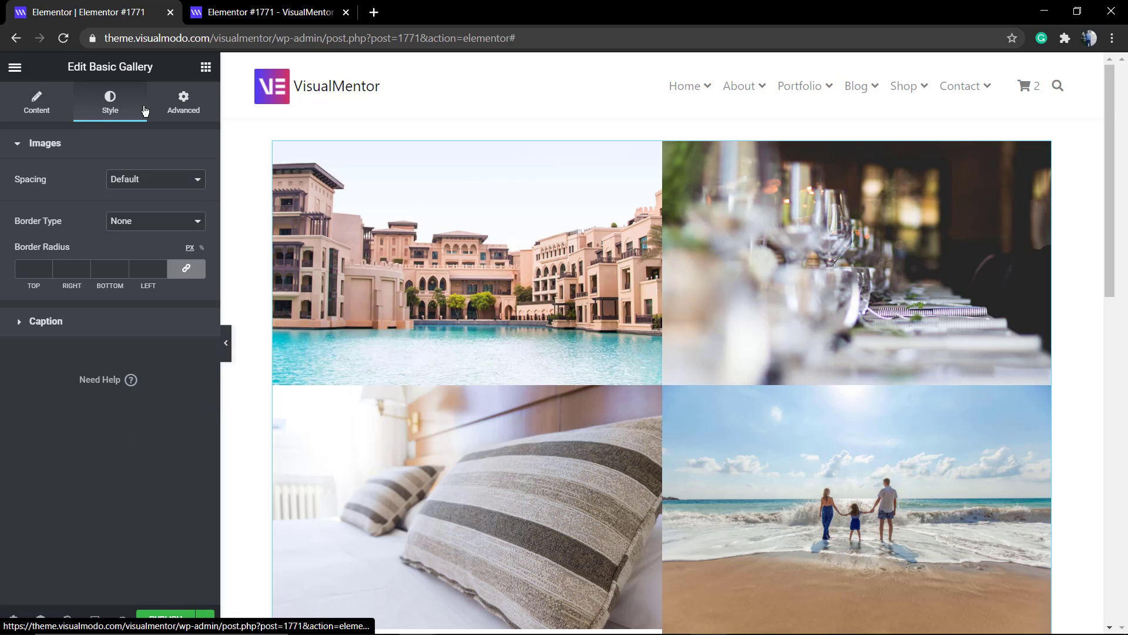
{"action": "left_click", "coordinate": [138, 221]}
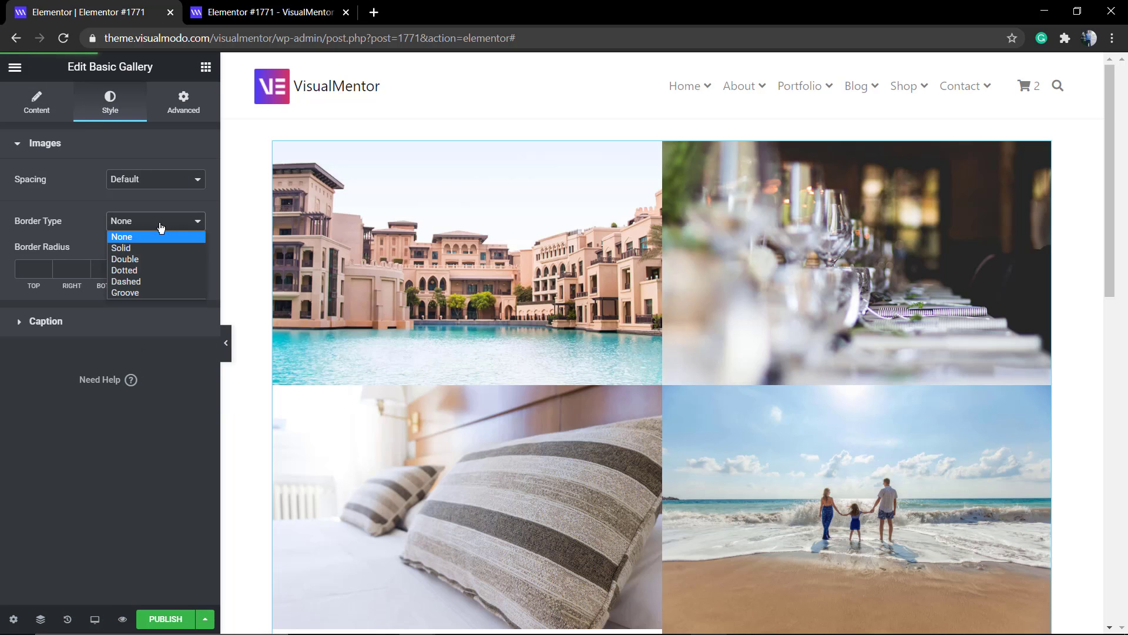
{"action": "left_click", "coordinate": [173, 259]}
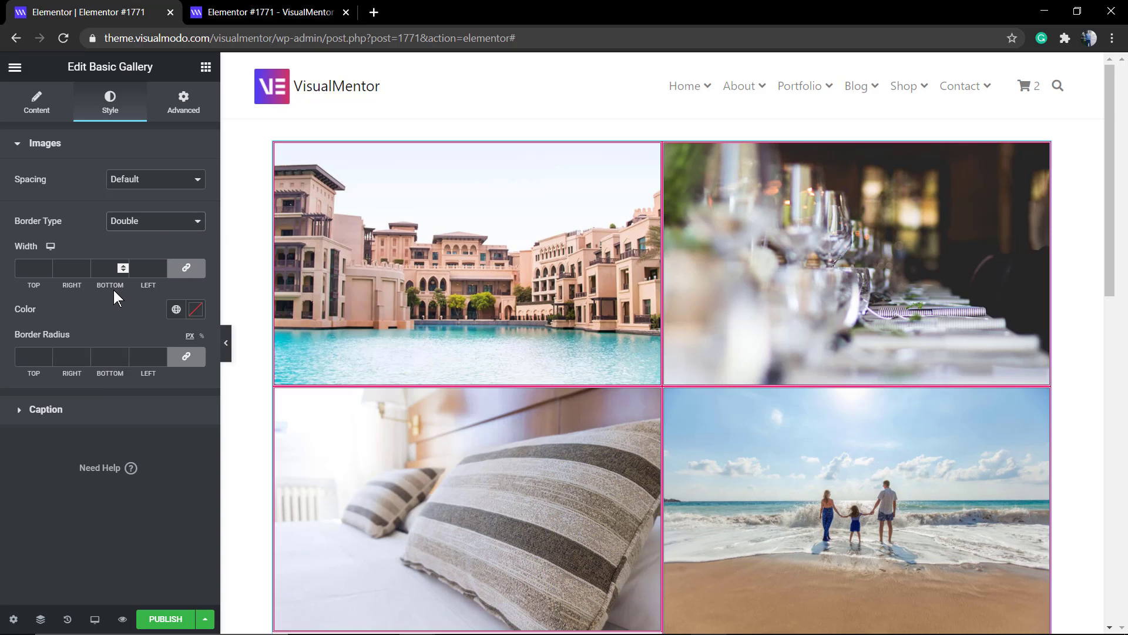
{"action": "left_click", "coordinate": [197, 316]}
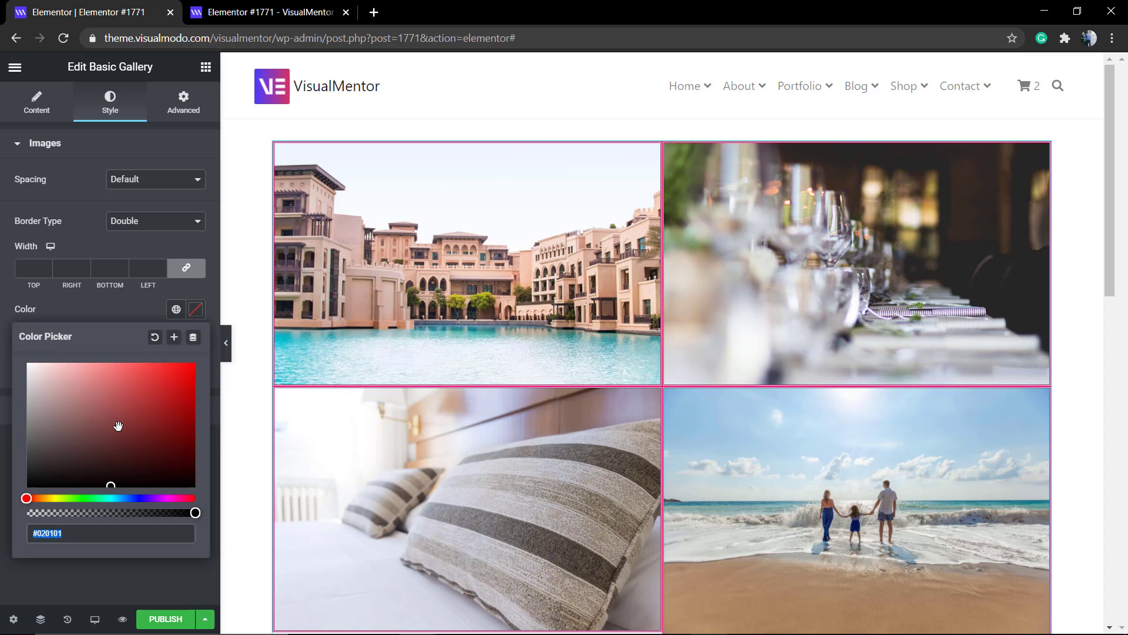
{"action": "left_click_drag", "start_coordinate": [115, 429], "coordinate": [206, 504]}
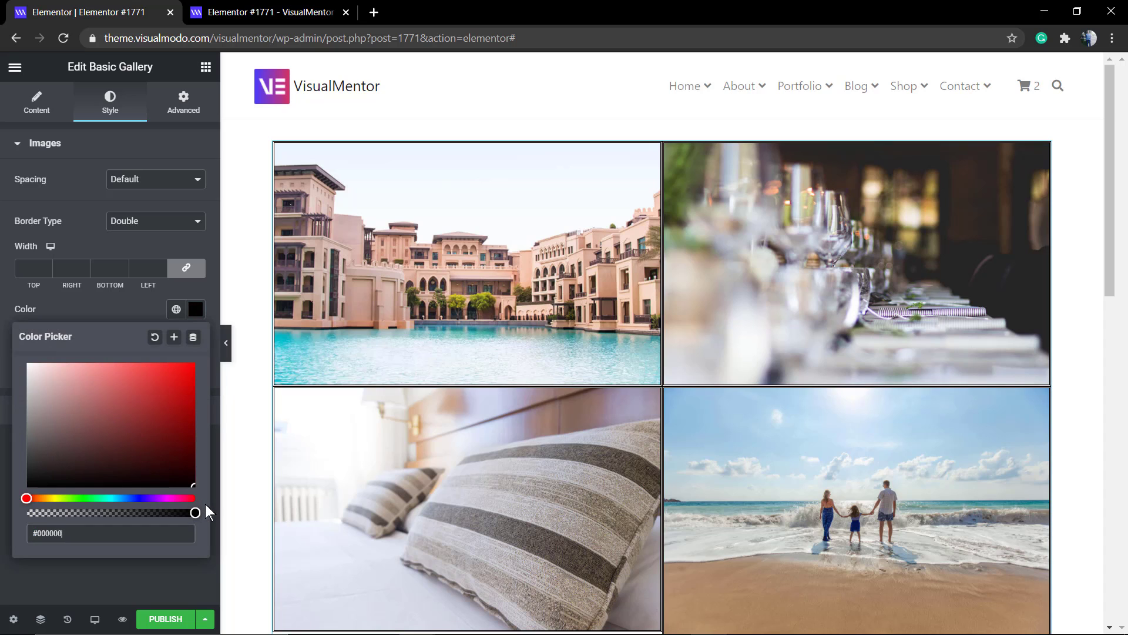
{"action": "left_click", "coordinate": [117, 310]}
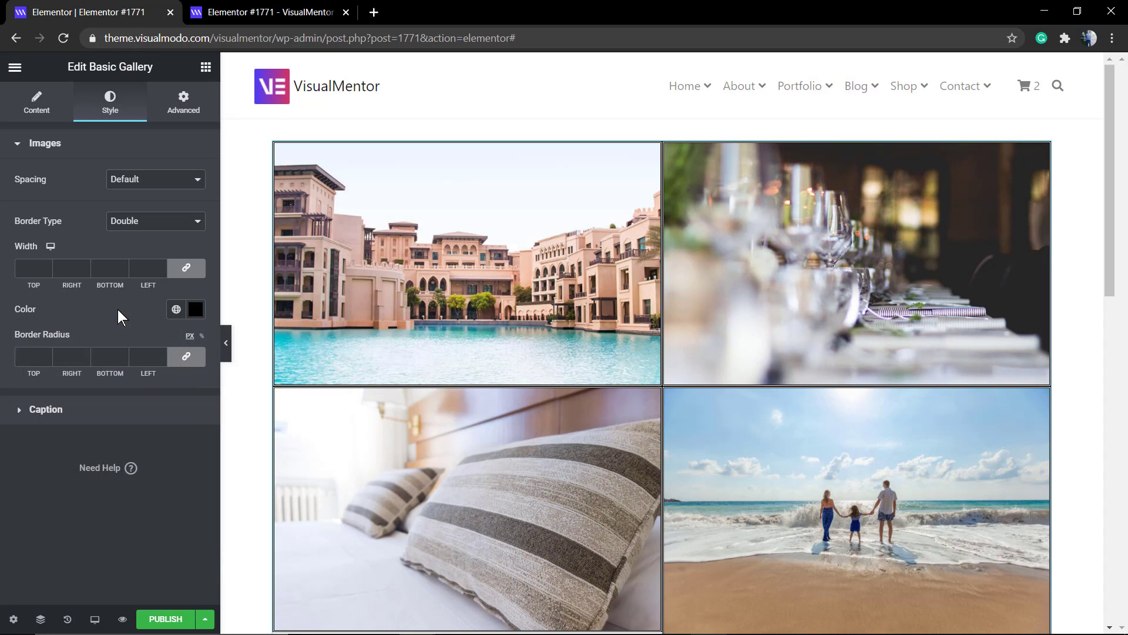
{"action": "left_click", "coordinate": [45, 265]}
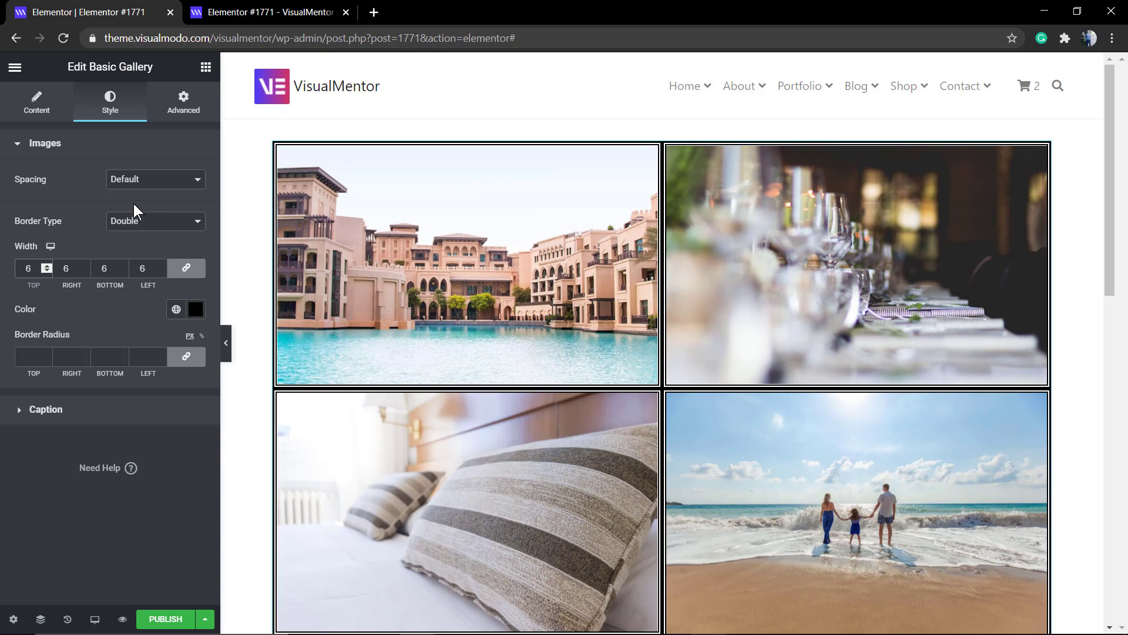
Set gallery spacing to Custom 15 and check the bordered photos in the preview tab.
{"action": "left_click", "coordinate": [162, 182]}
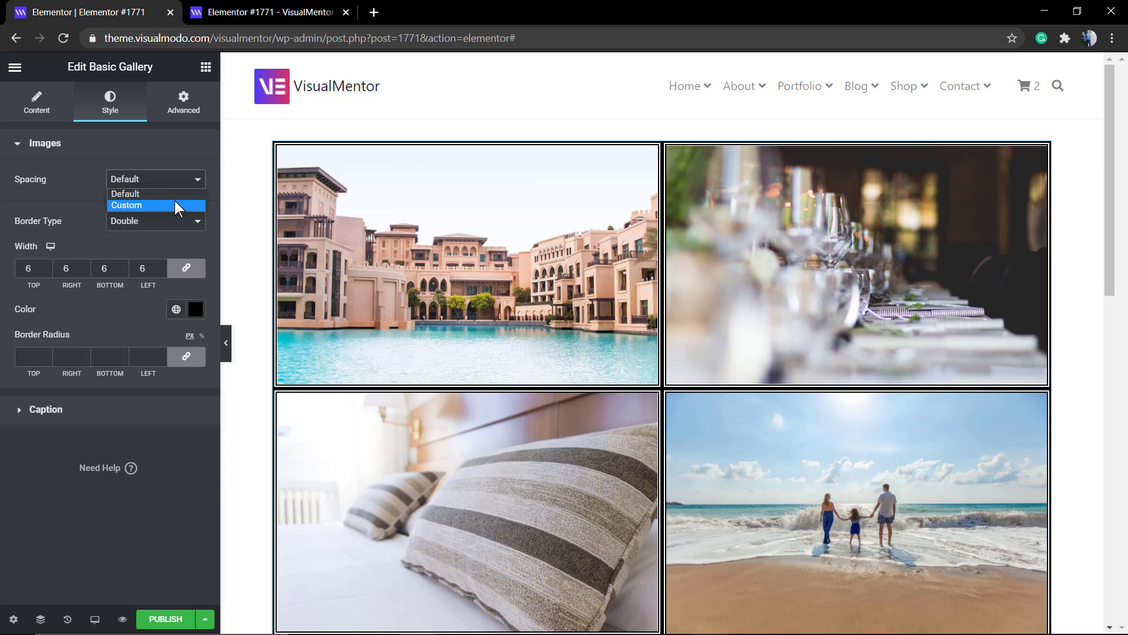
{"action": "left_click", "coordinate": [175, 203]}
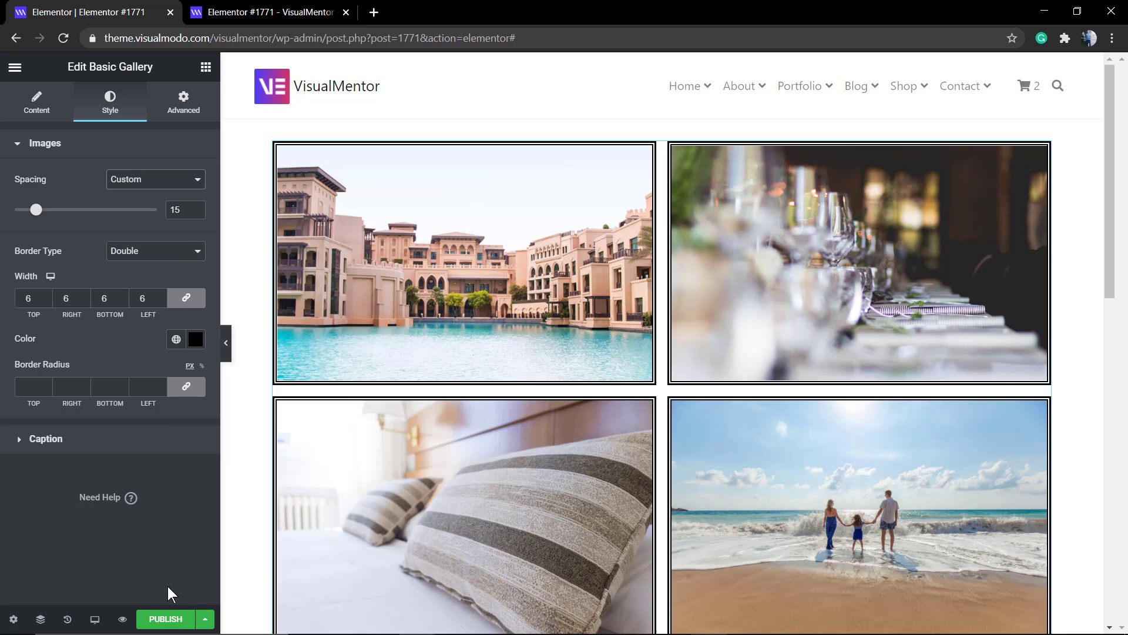
{"action": "left_click", "coordinate": [205, 624]}
{"action": "left_click", "coordinate": [205, 624]}
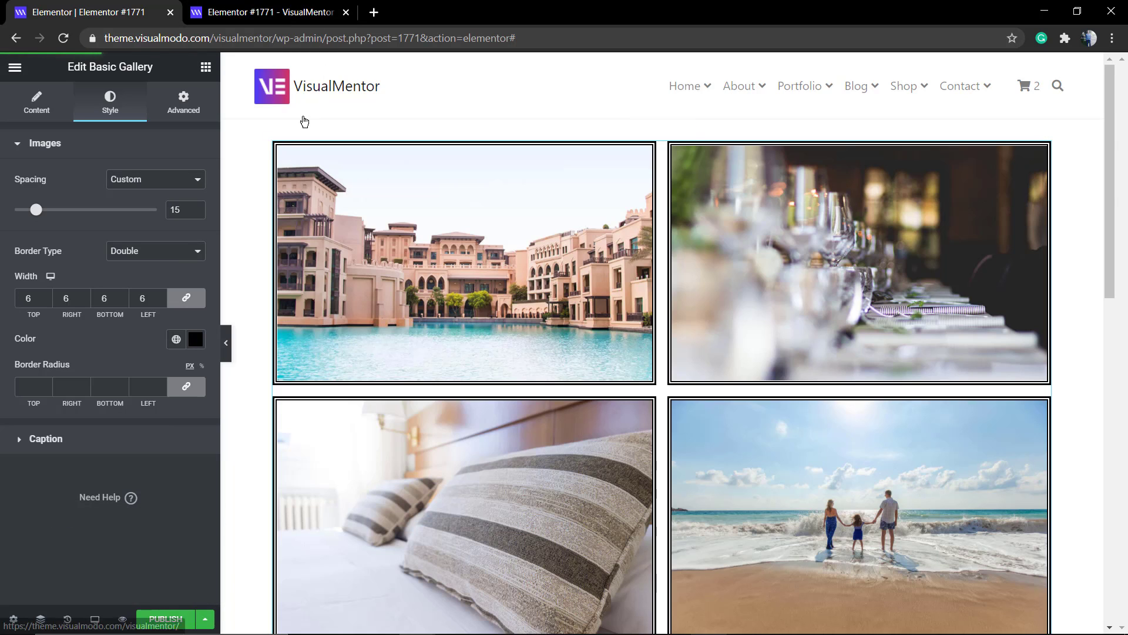
{"action": "left_click", "coordinate": [235, 7]}
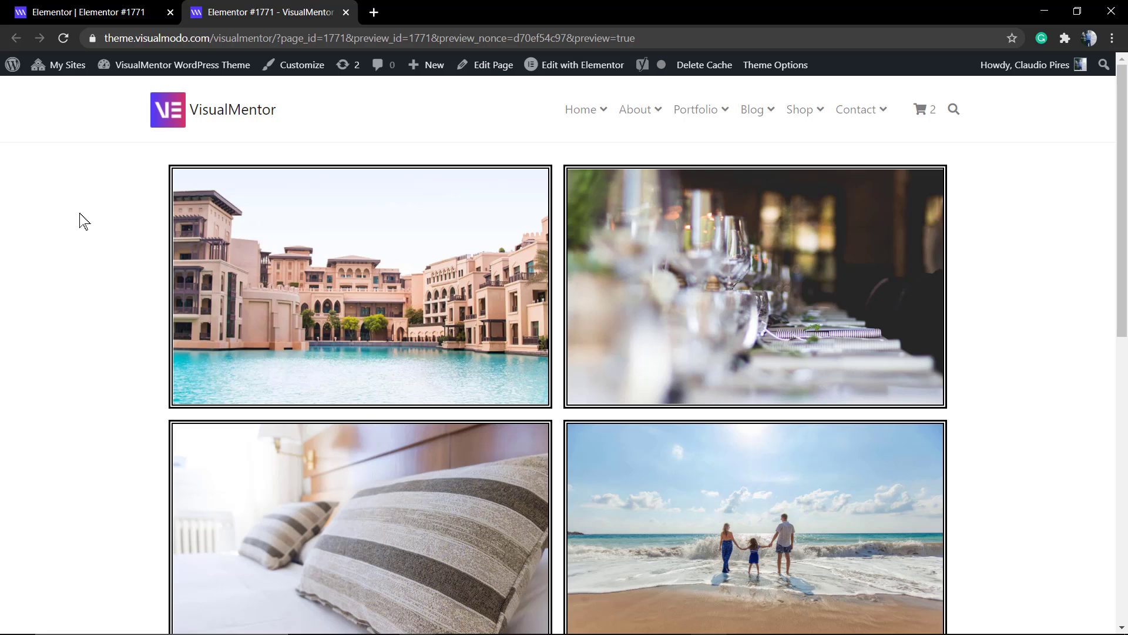
{"action": "left_click", "coordinate": [88, 12]}
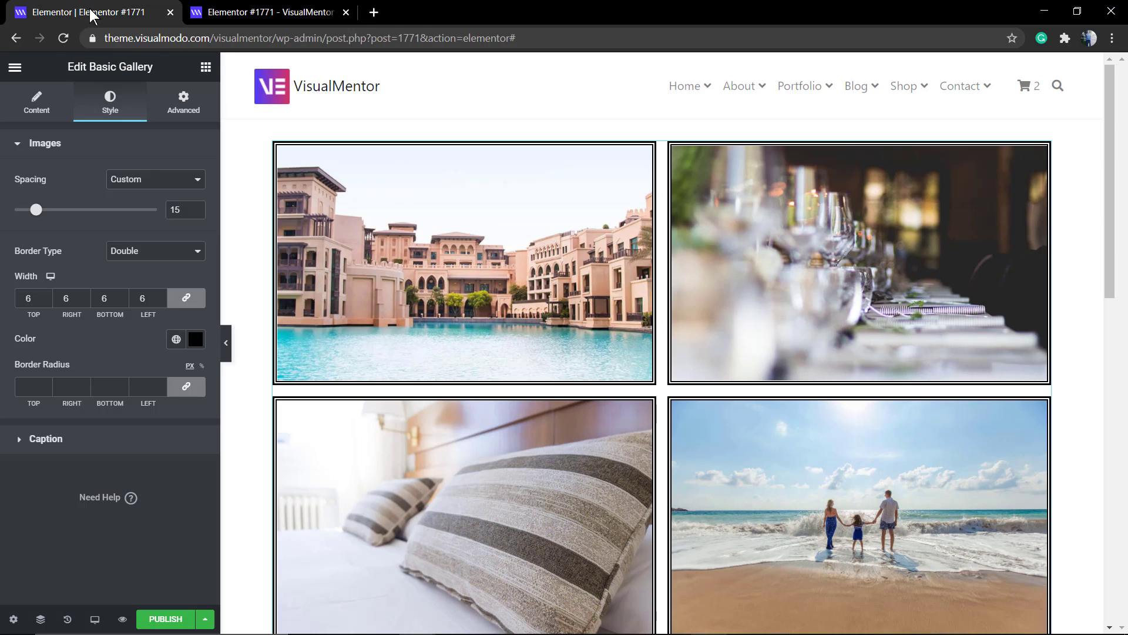
Look through the gallery's Advanced and Style settings, ending back on the Content tab.
{"action": "left_click", "coordinate": [37, 105]}
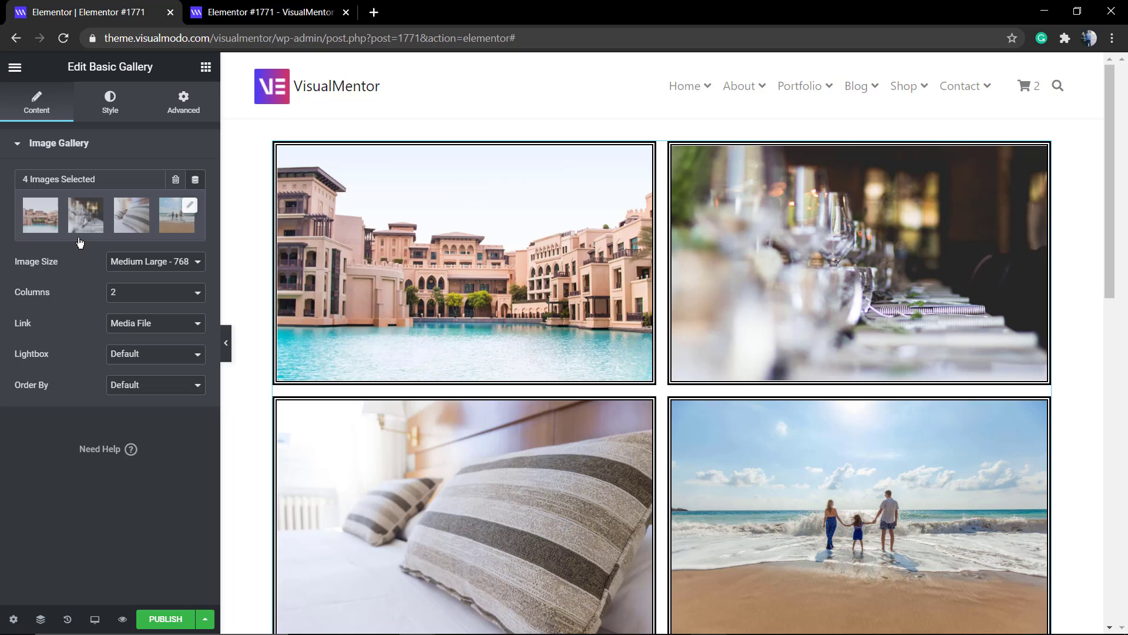
{"action": "left_click", "coordinate": [184, 121]}
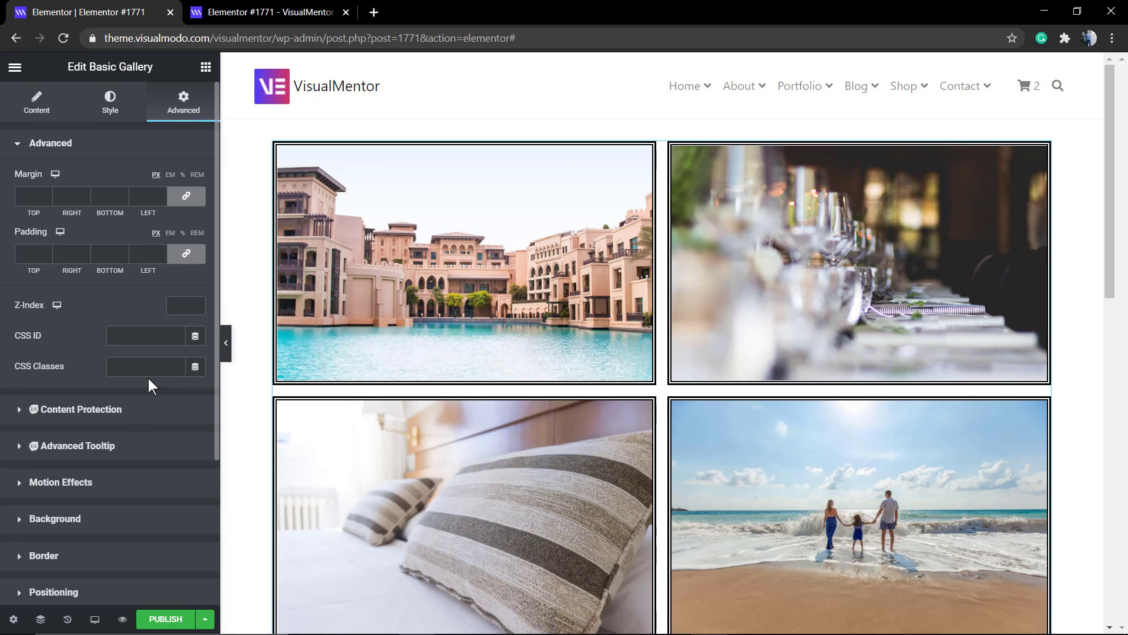
{"action": "scroll", "coordinate": [141, 417], "scroll_direction": "down", "scroll_amount": 3}
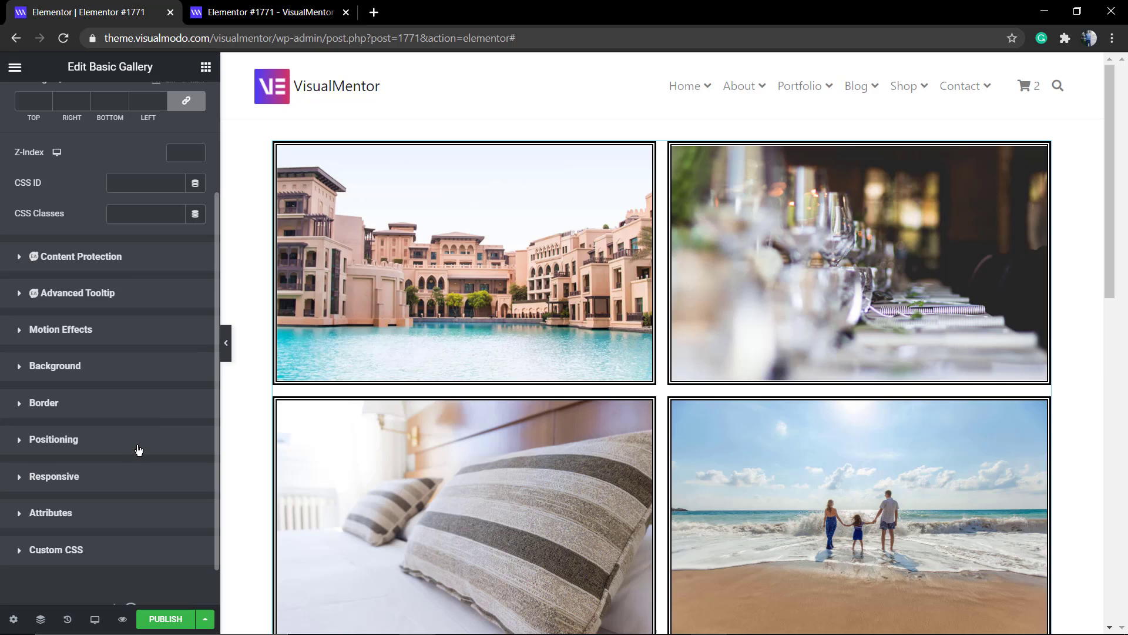
{"action": "scroll", "coordinate": [141, 435], "scroll_direction": "up", "scroll_amount": 3}
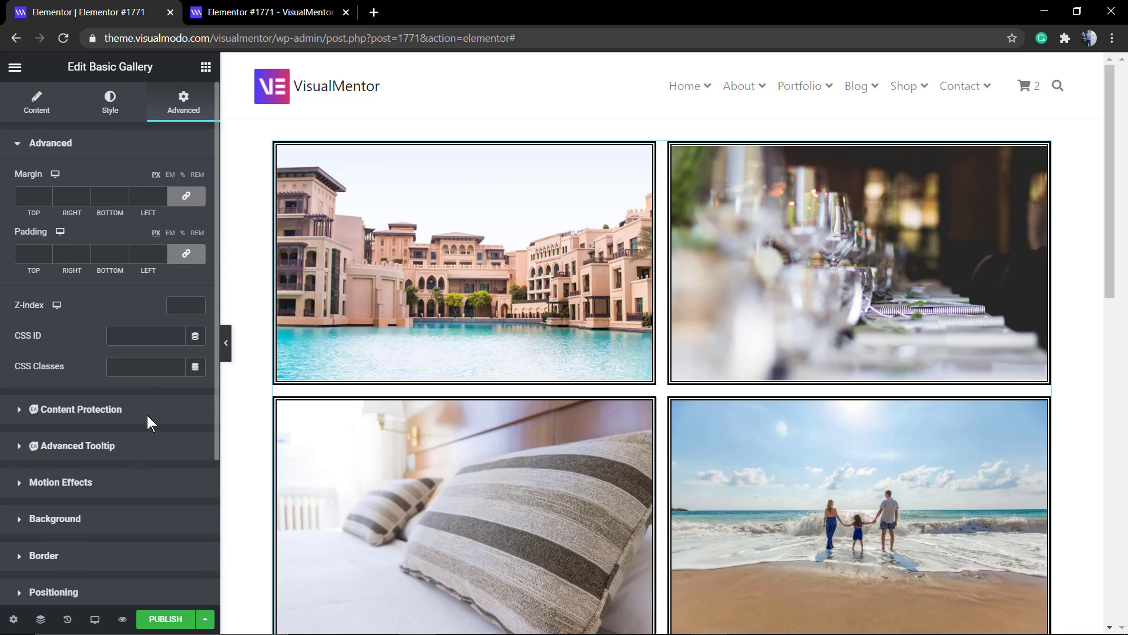
{"action": "left_click", "coordinate": [109, 106]}
{"action": "left_click", "coordinate": [61, 107]}
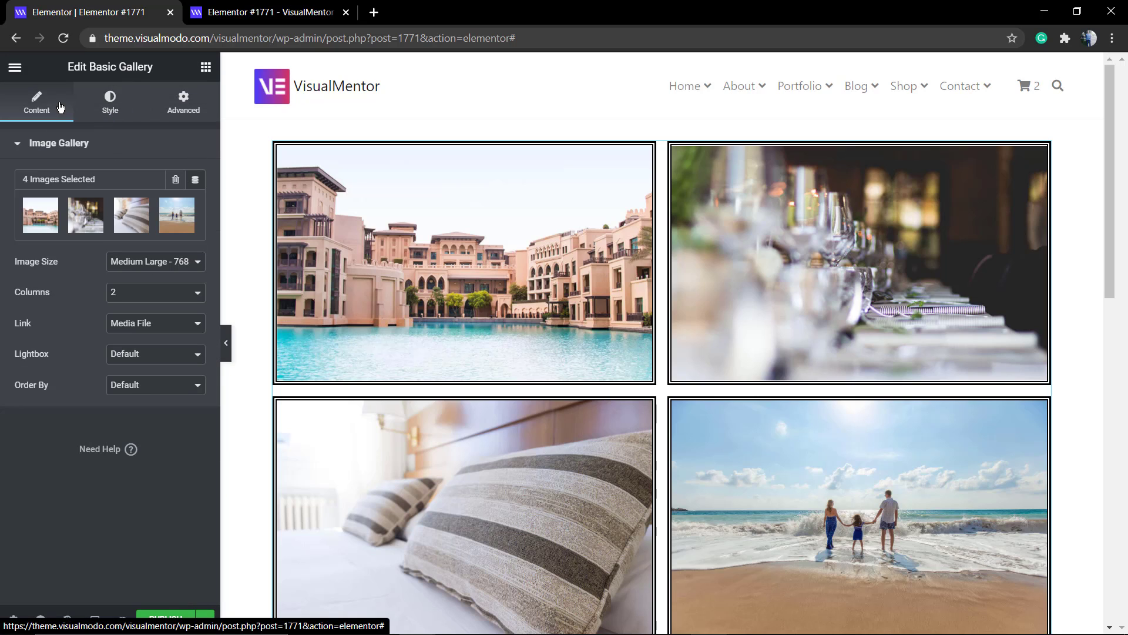